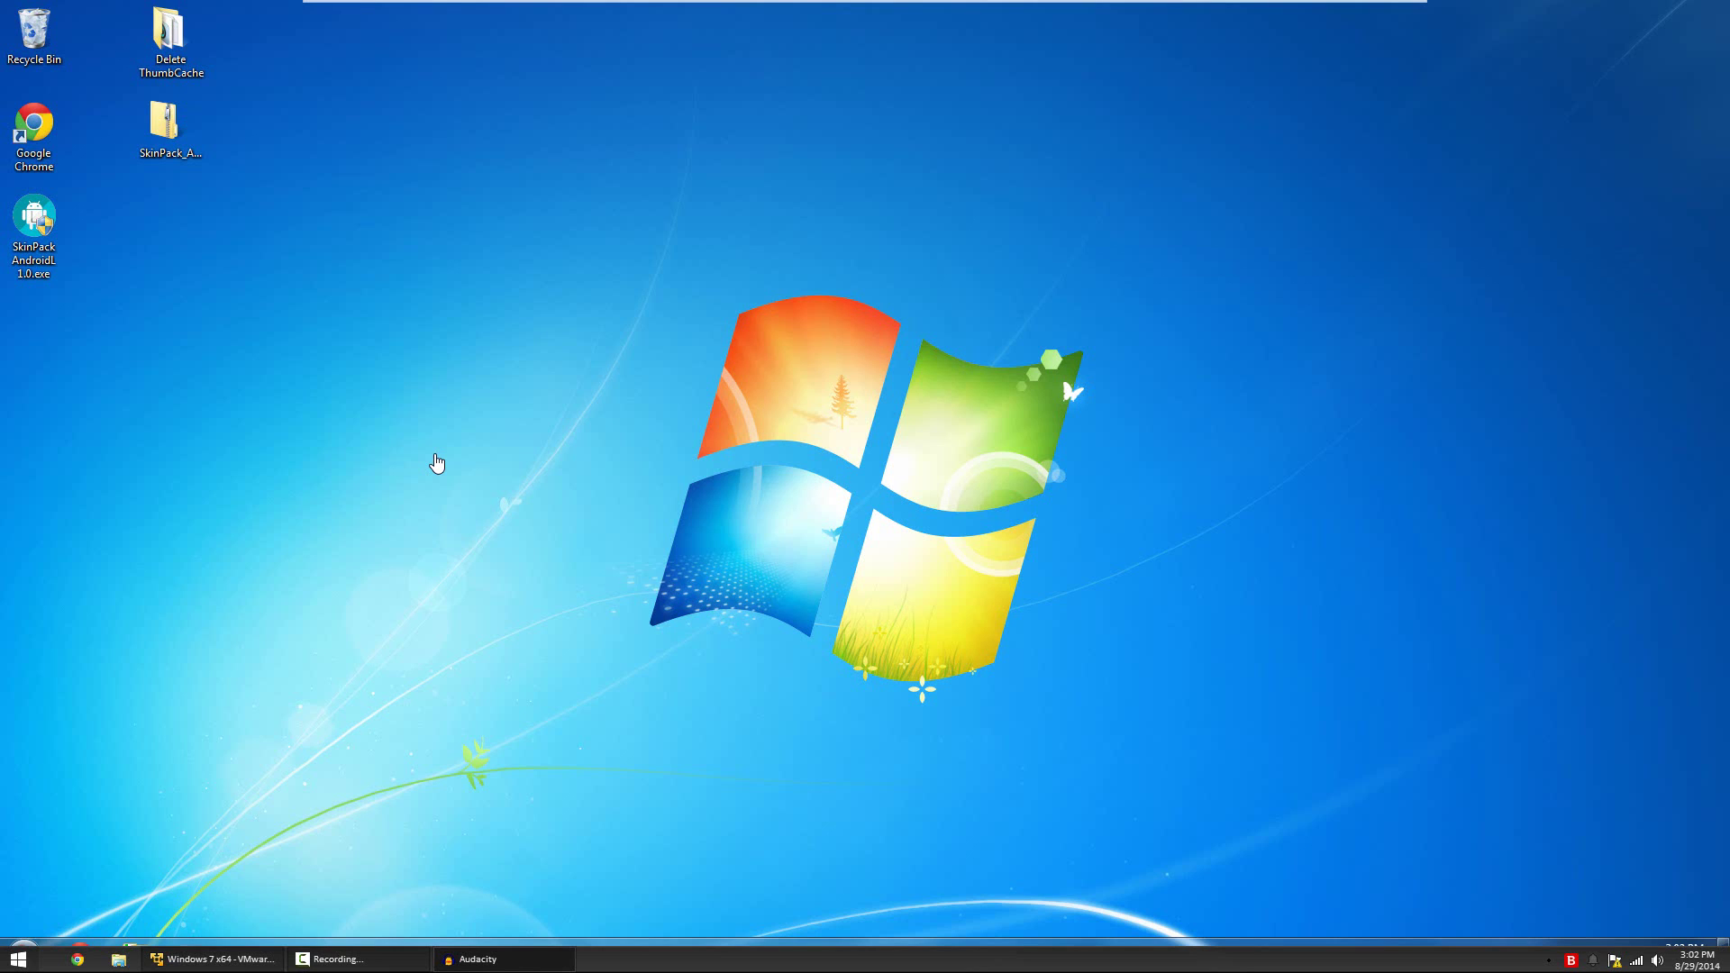
# Move the SkinPack AndroidL 1.0.exe installer onto the desktop and launch it
pyautogui.click(171, 130)
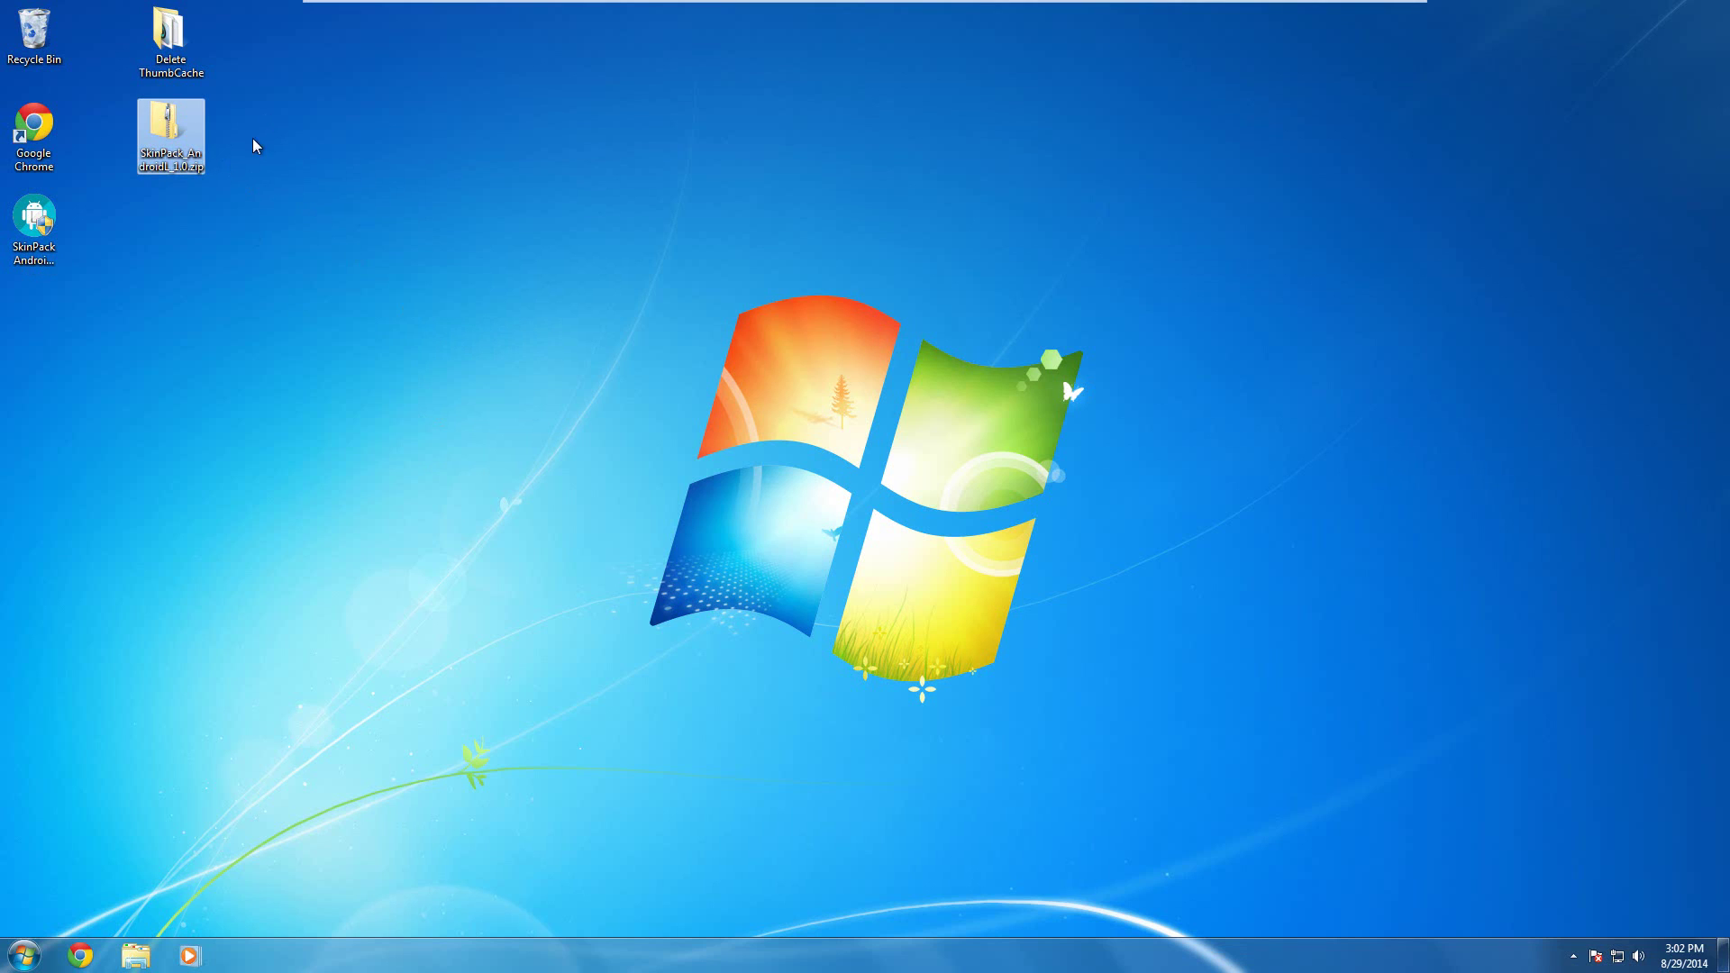
pyautogui.click(358, 239)
pyautogui.click(191, 164)
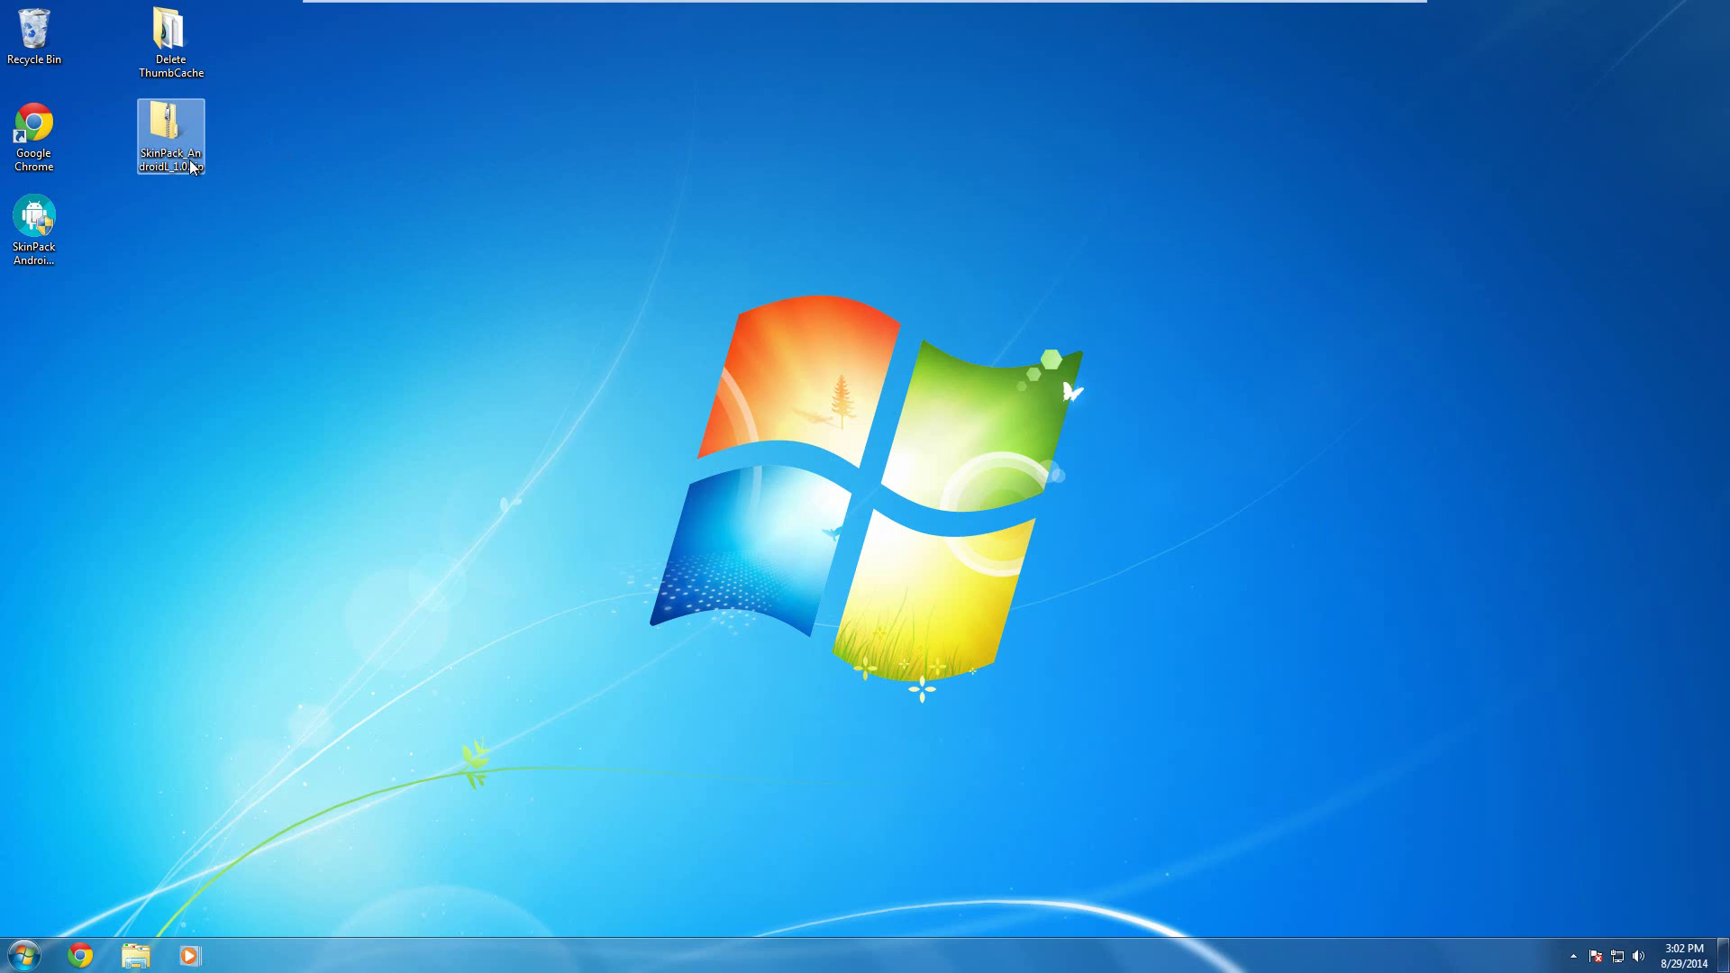
pyautogui.click(276, 217)
pyautogui.moveTo(36, 220); pyautogui.dragTo(239, 326)
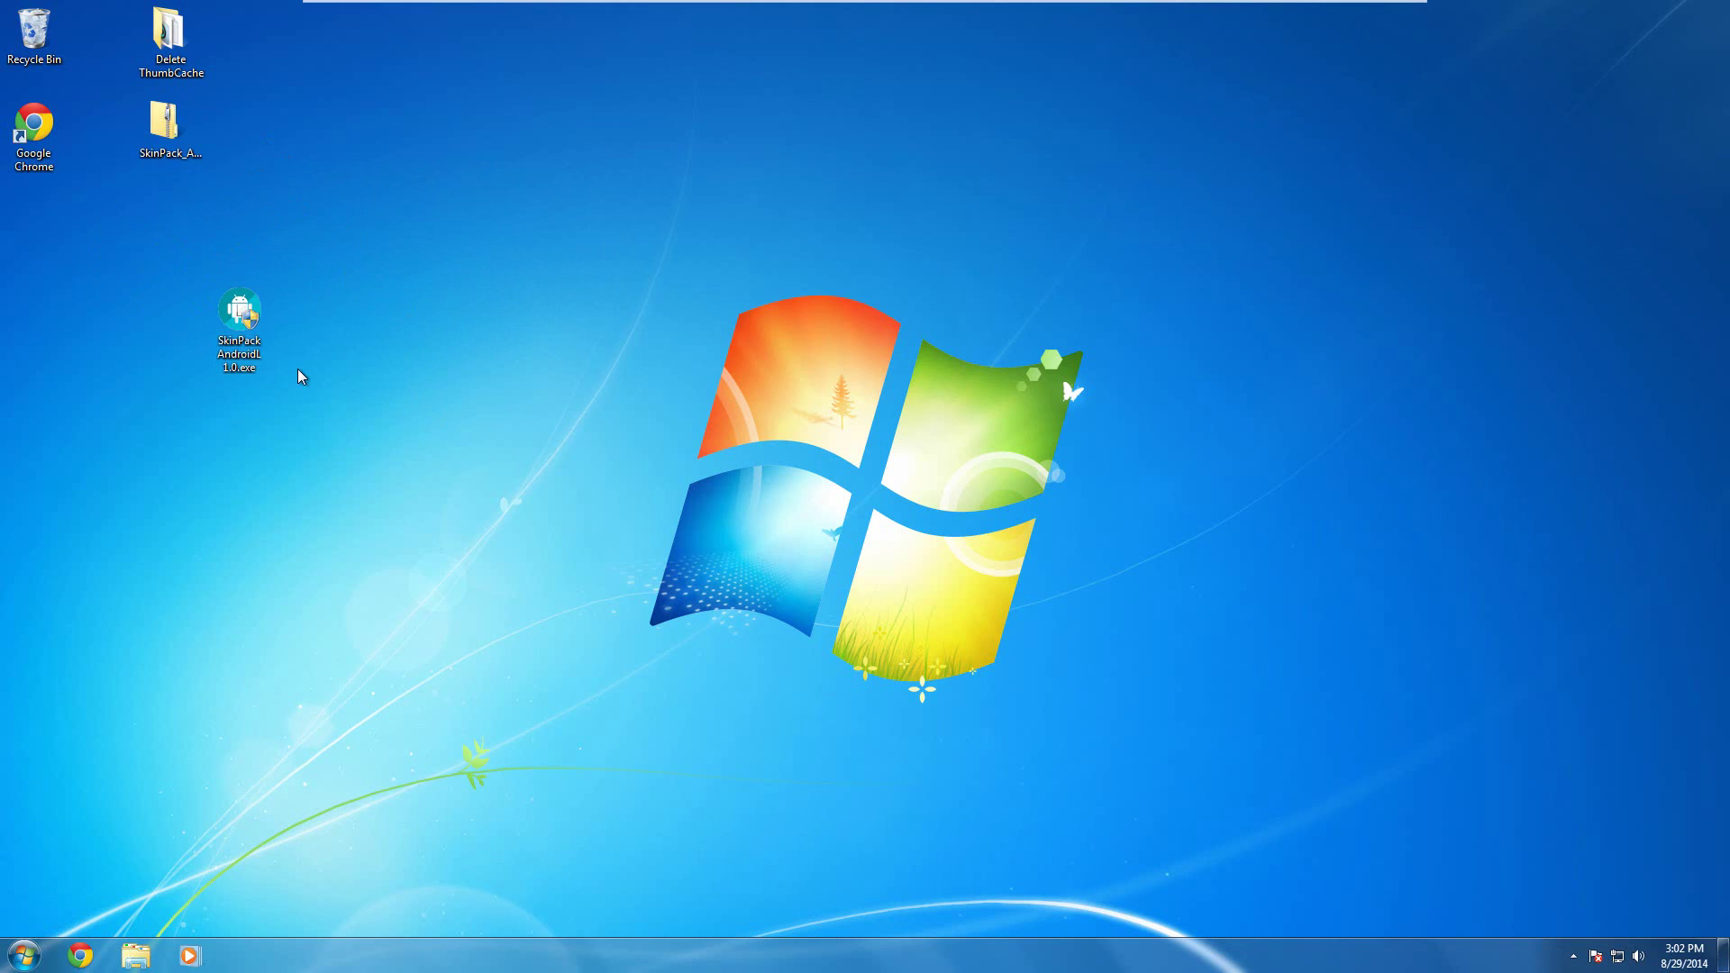
pyautogui.doubleClick(250, 335)
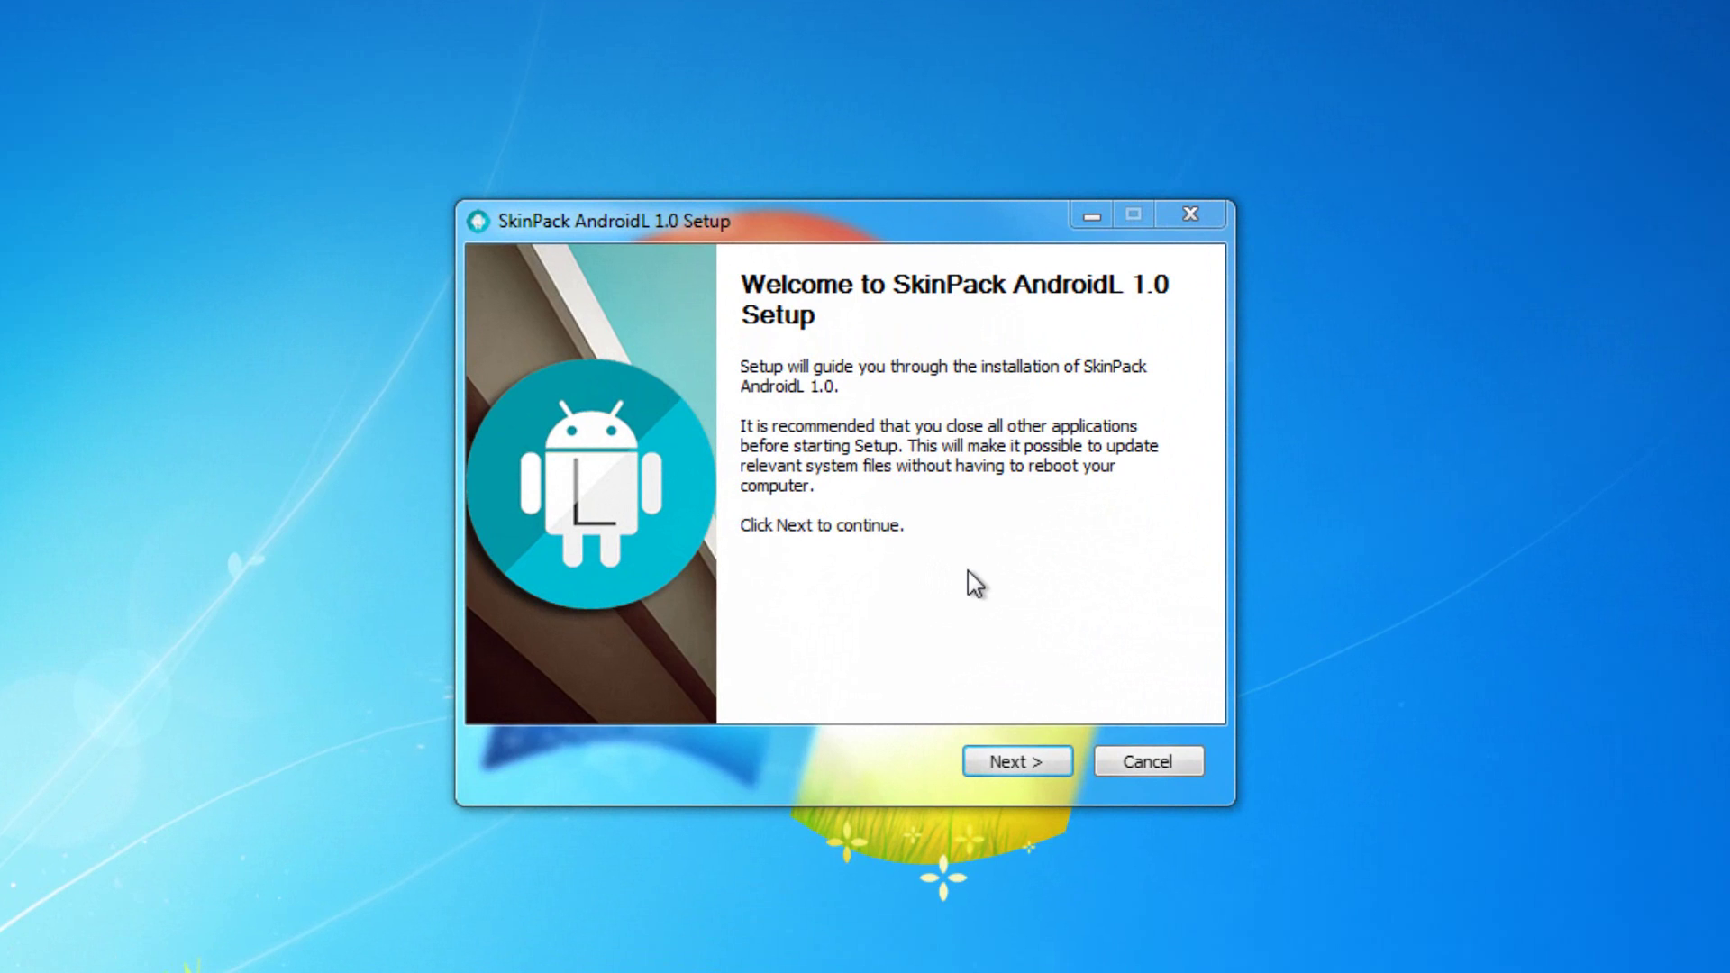
# Move past the welcome page and accept the SkinPack license agreement
pyautogui.click(978, 762)
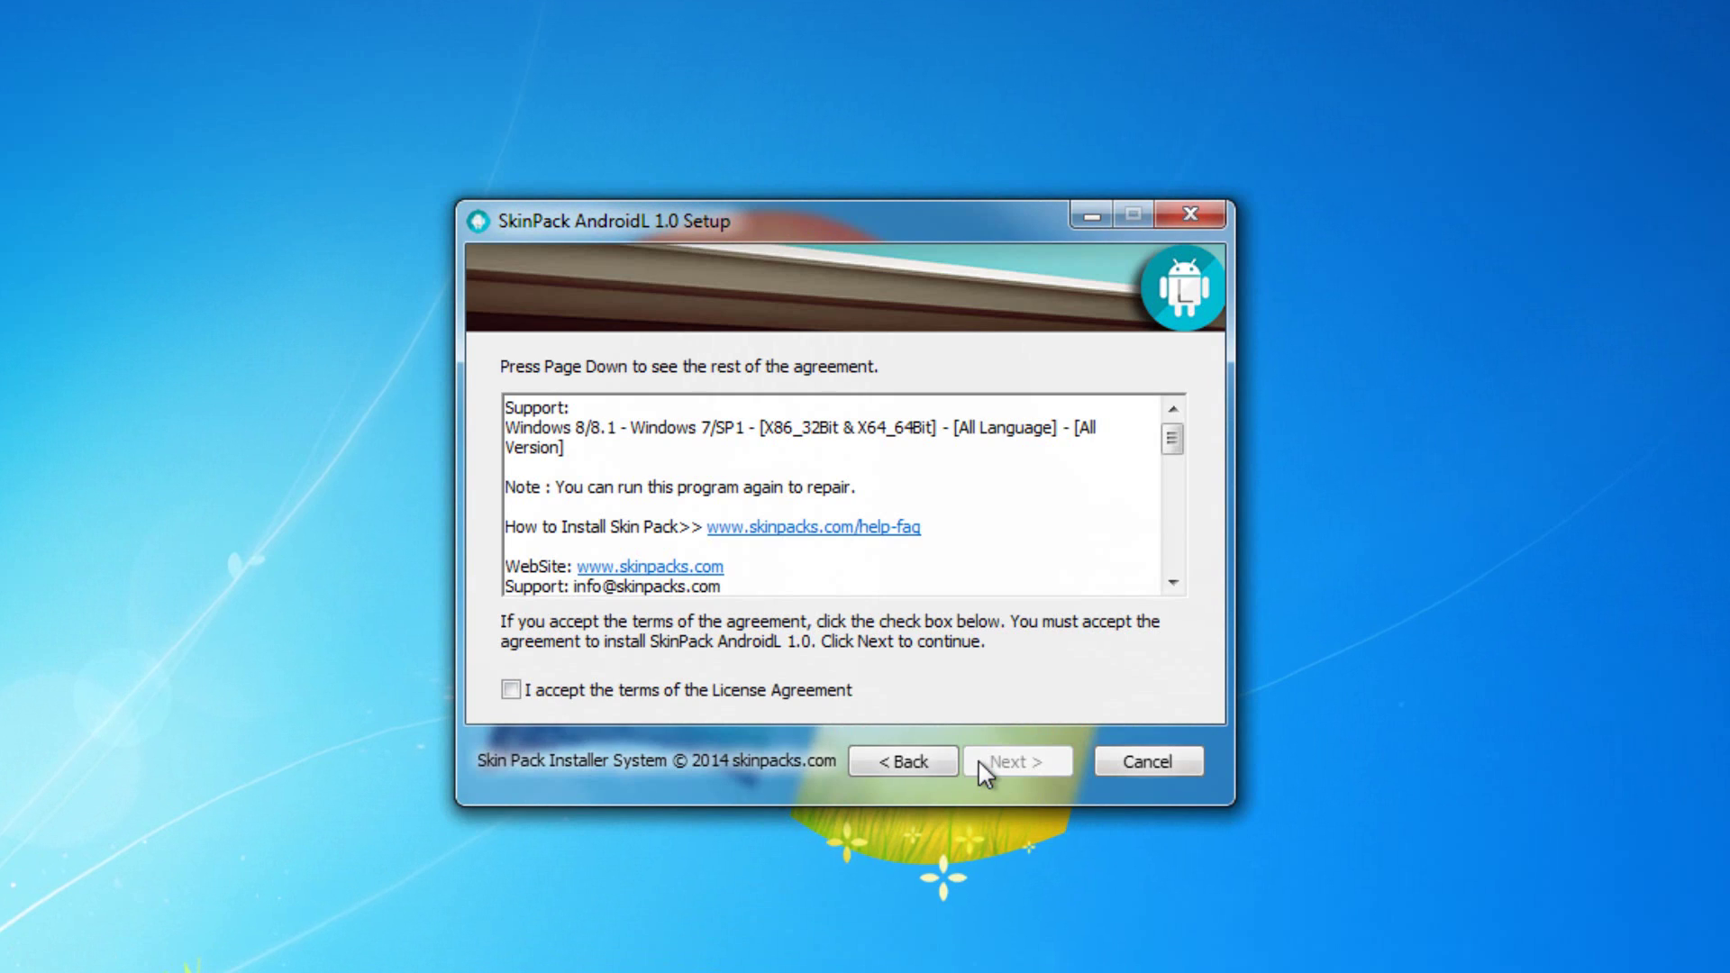
pyautogui.click(755, 700)
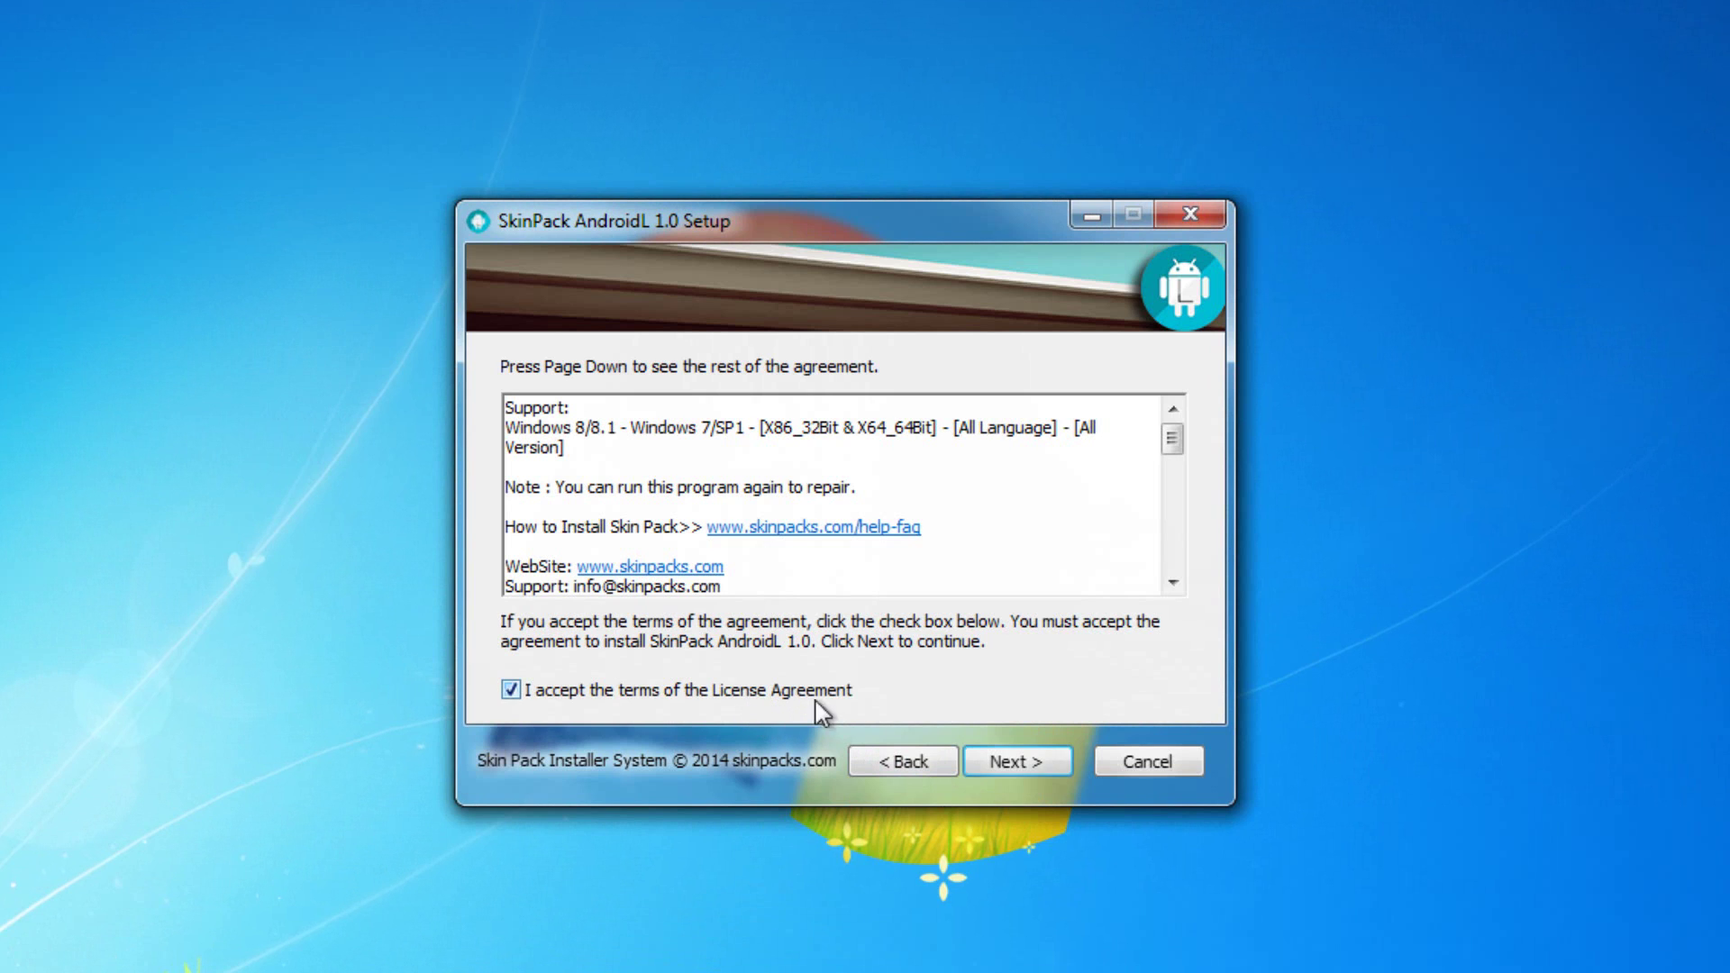
pyautogui.click(1015, 765)
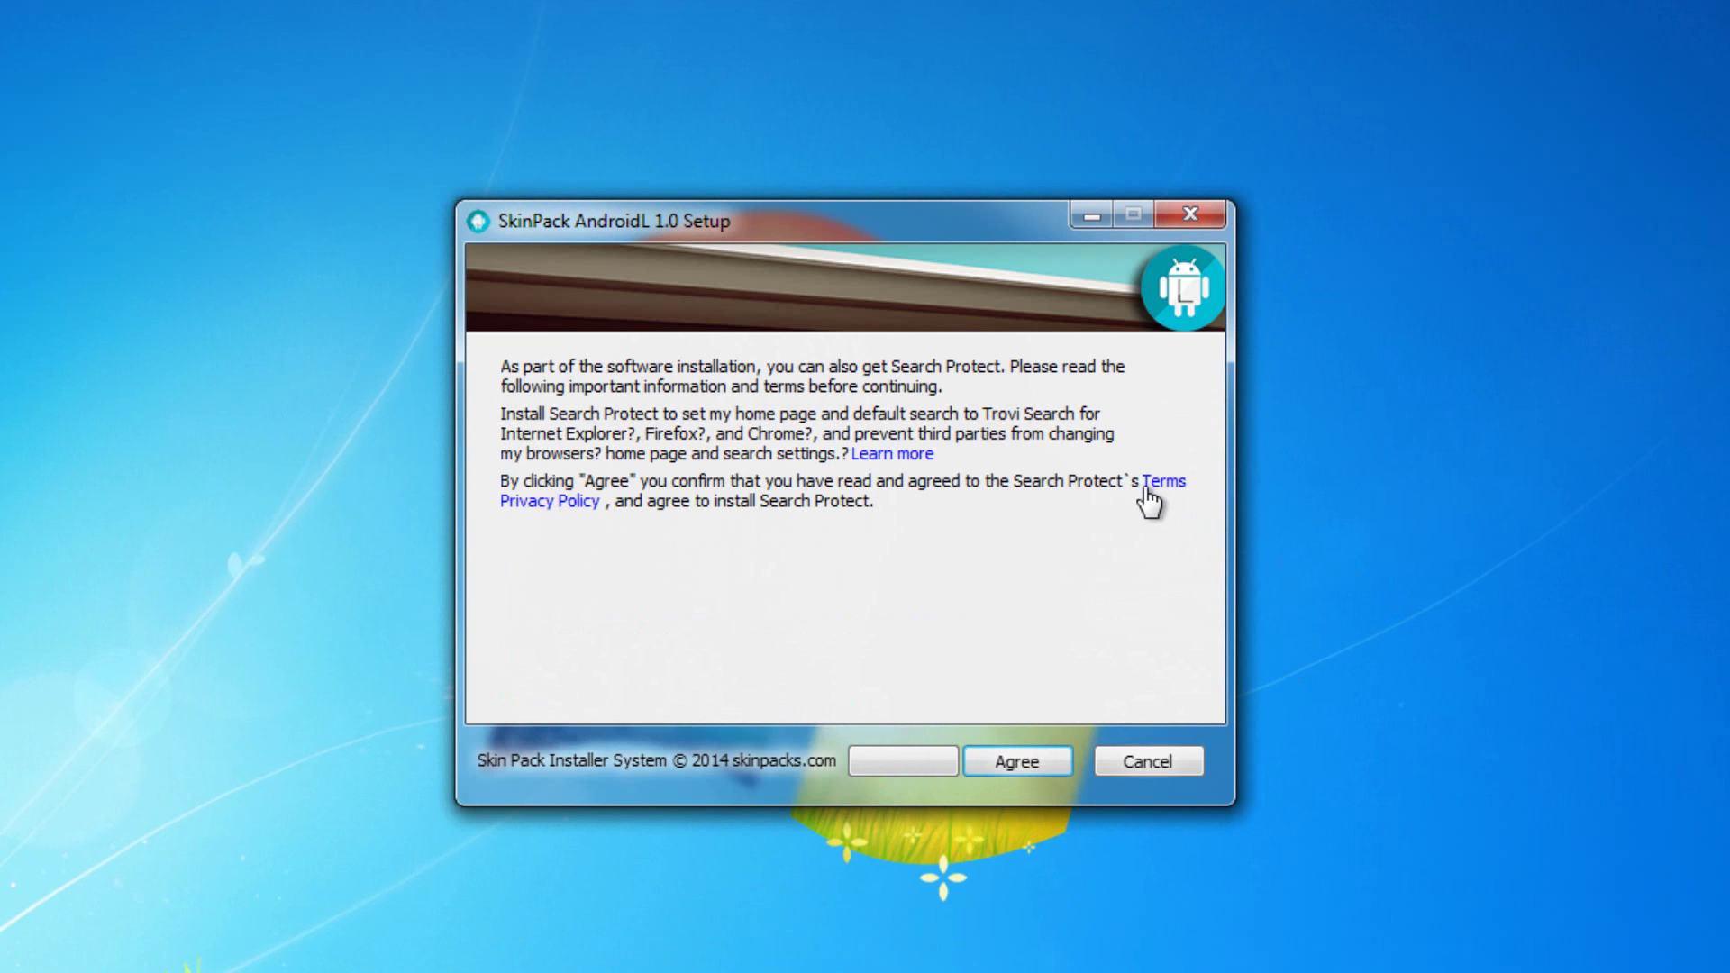
# Skip the Search Protect offer and install with all five components selected
pyautogui.click(895, 767)
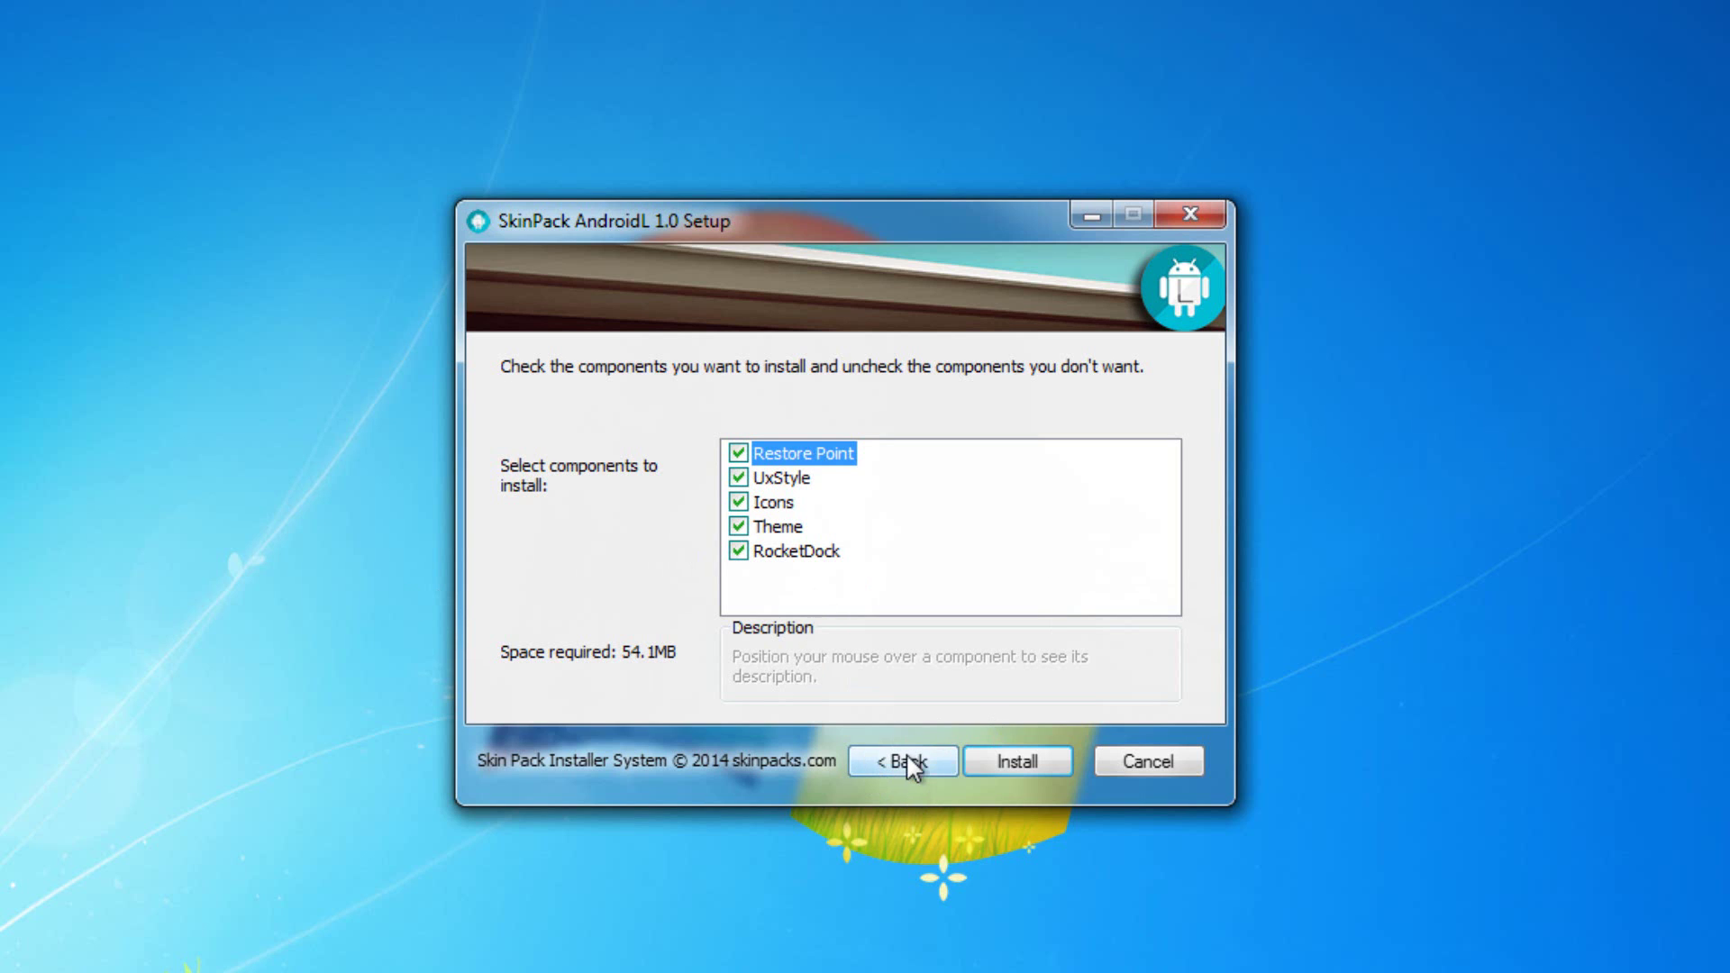
pyautogui.click(908, 761)
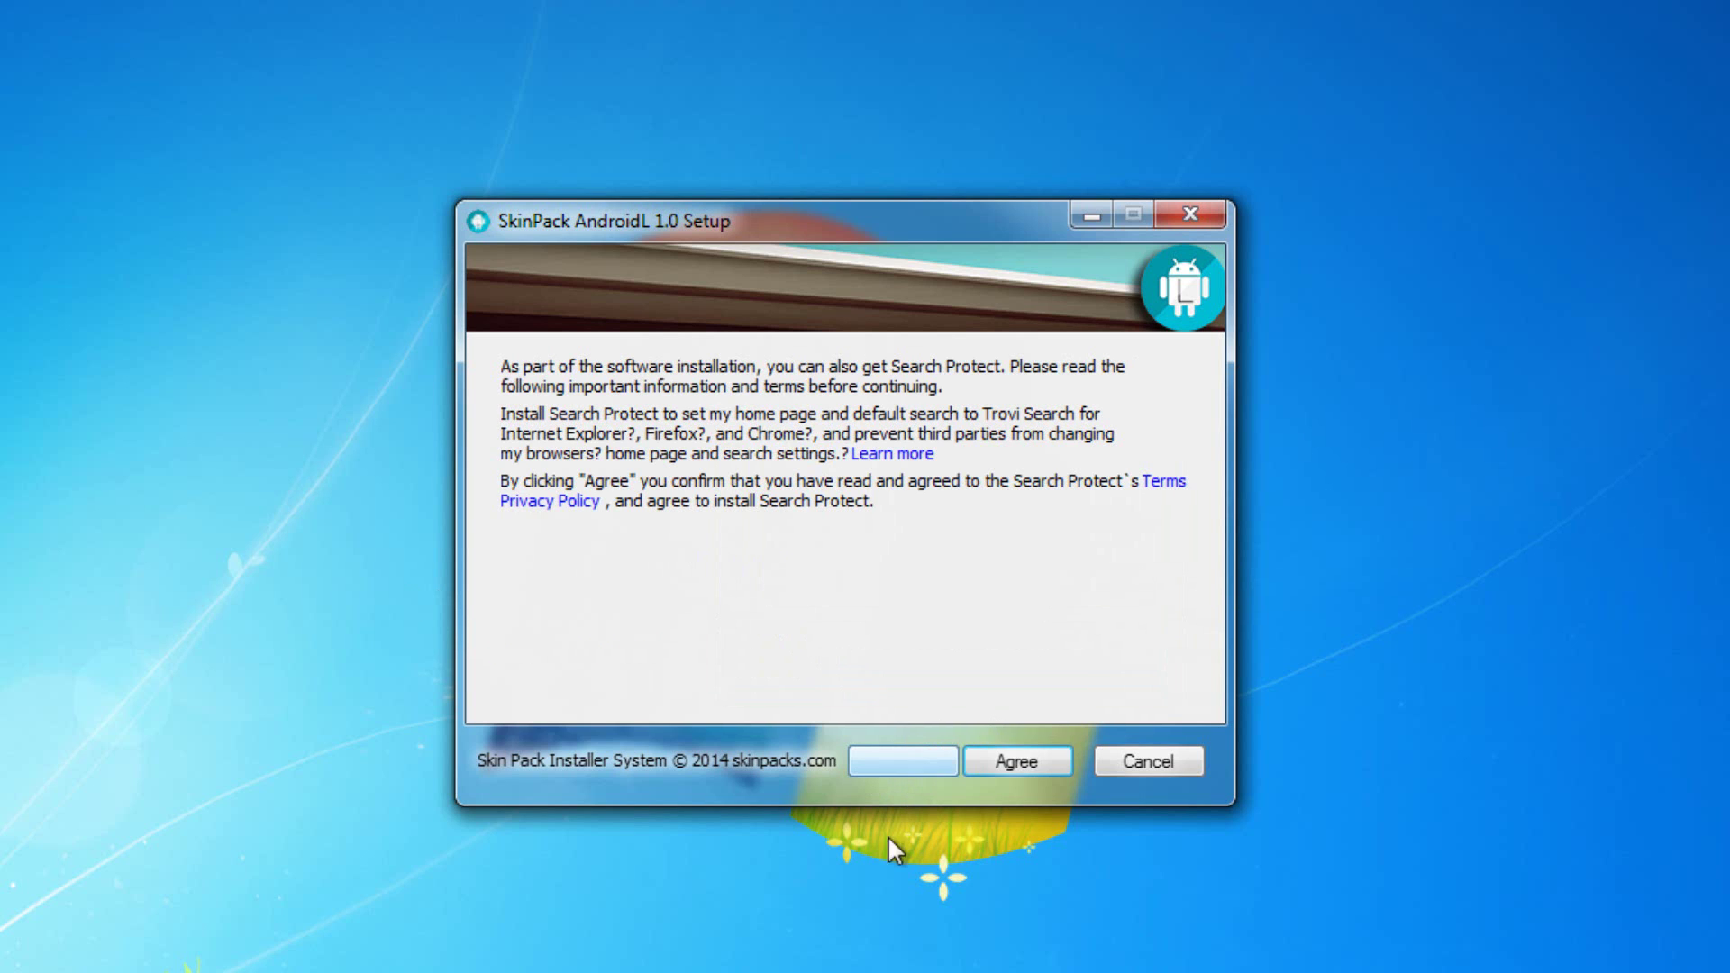
pyautogui.click(993, 760)
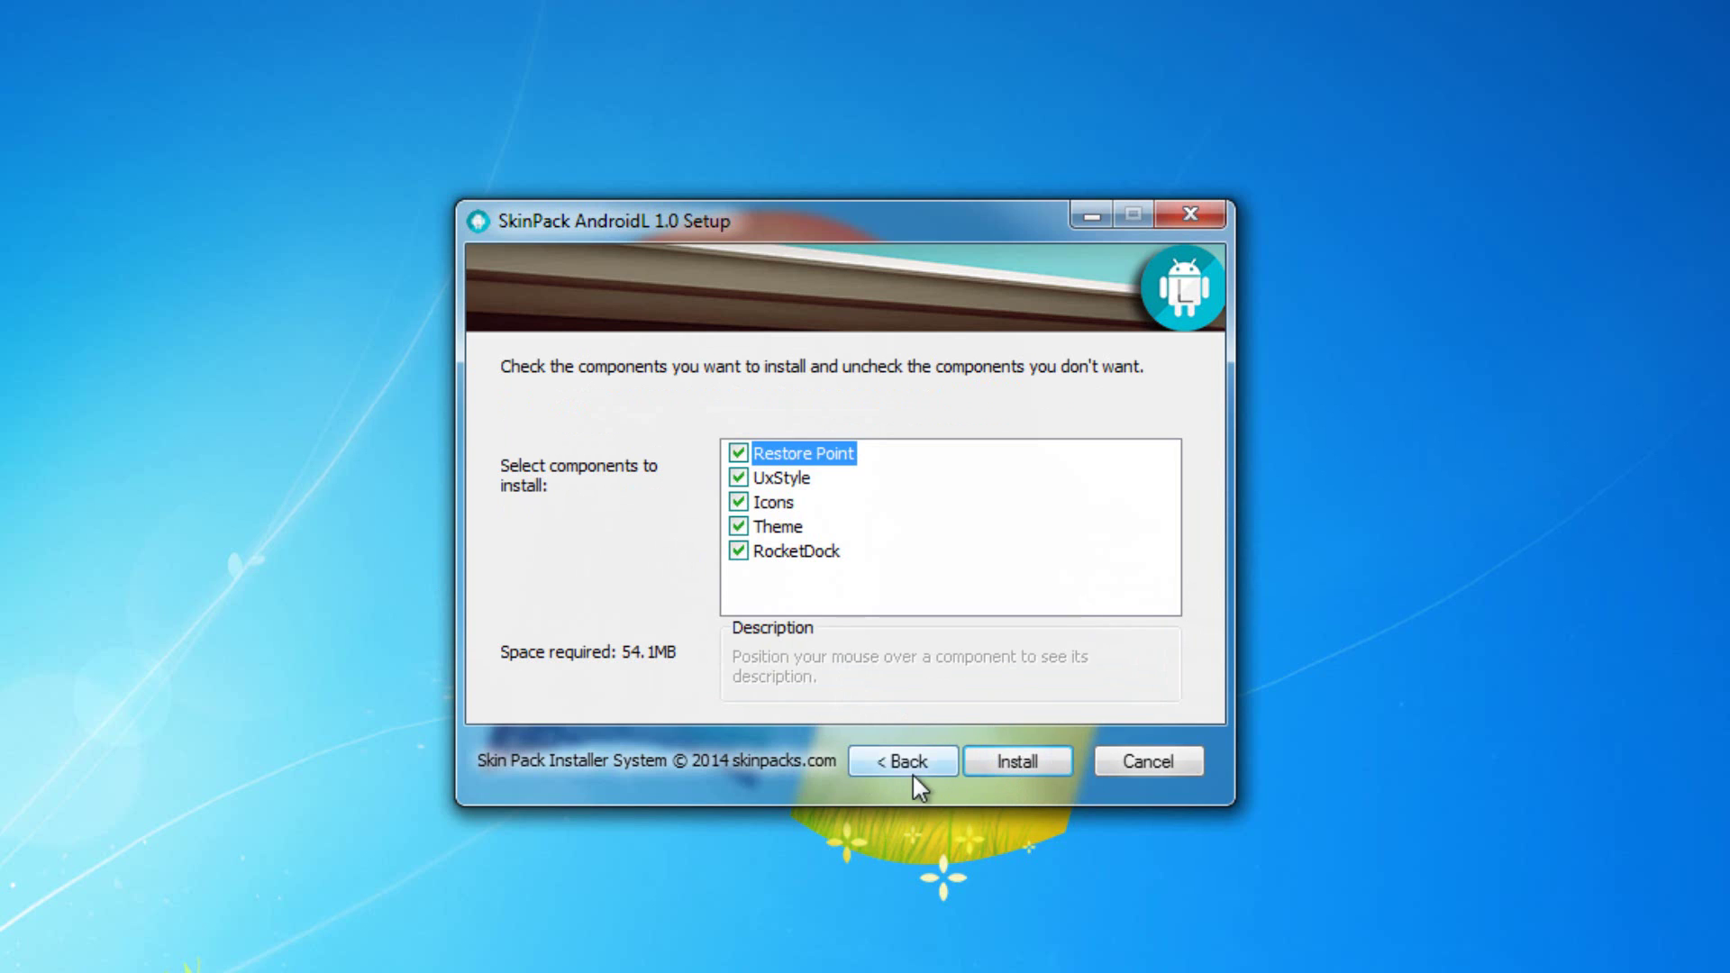
pyautogui.click(909, 762)
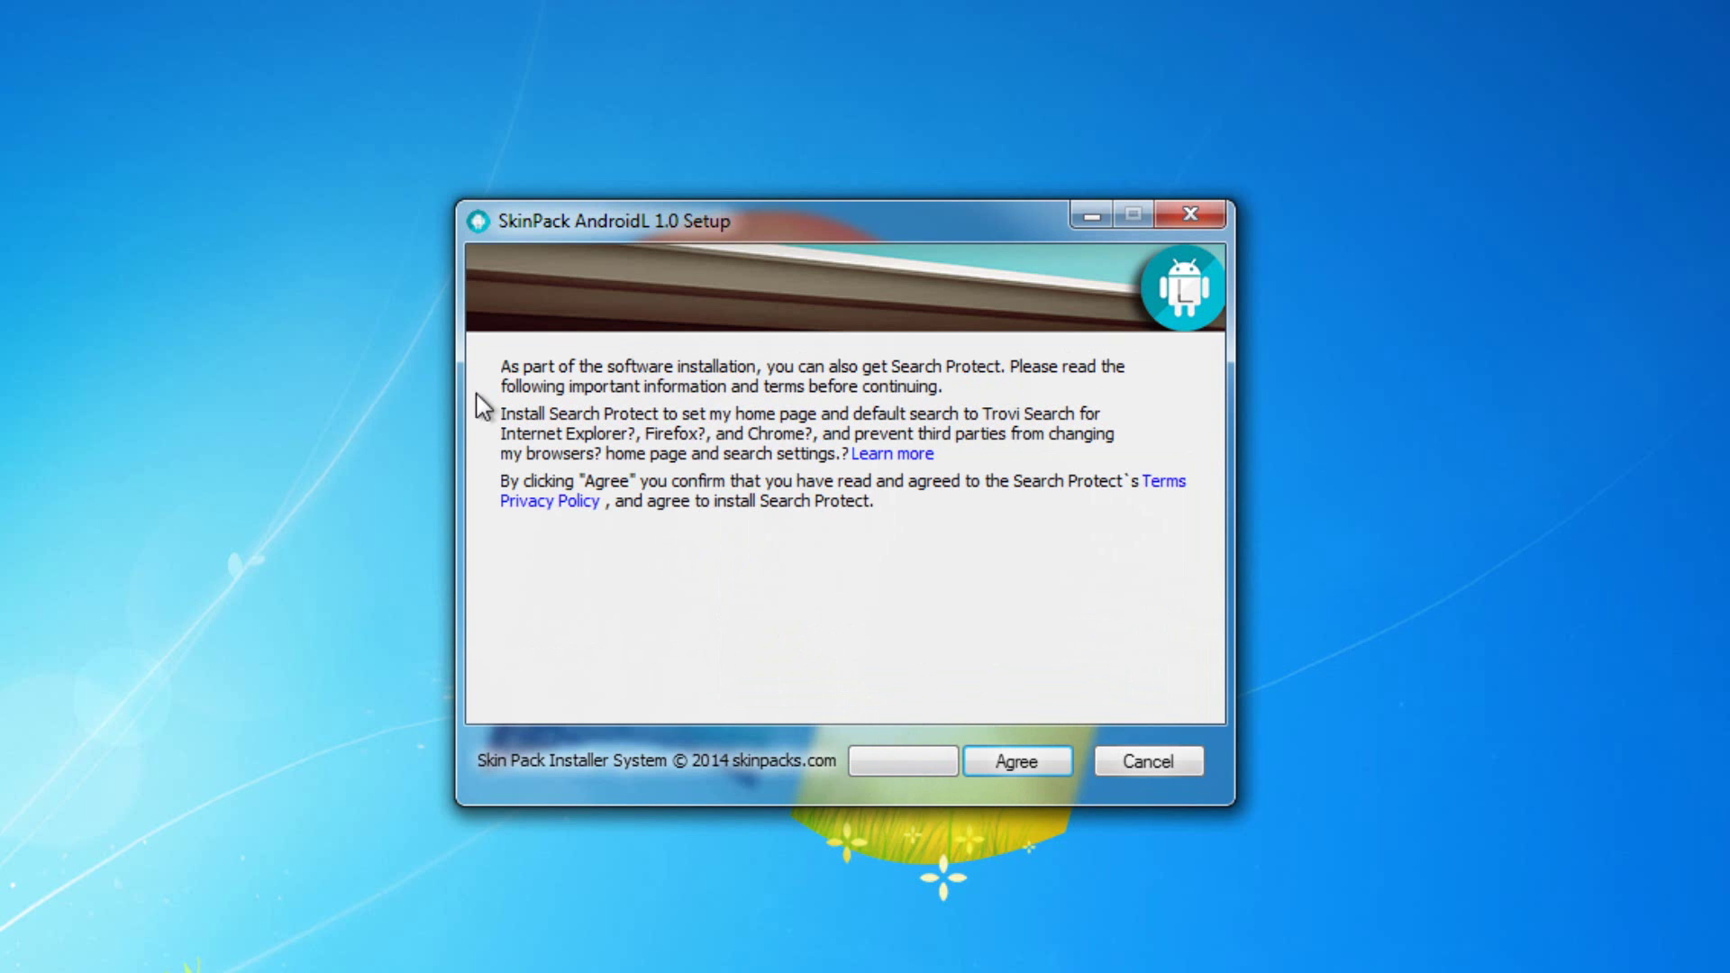
pyautogui.click(896, 761)
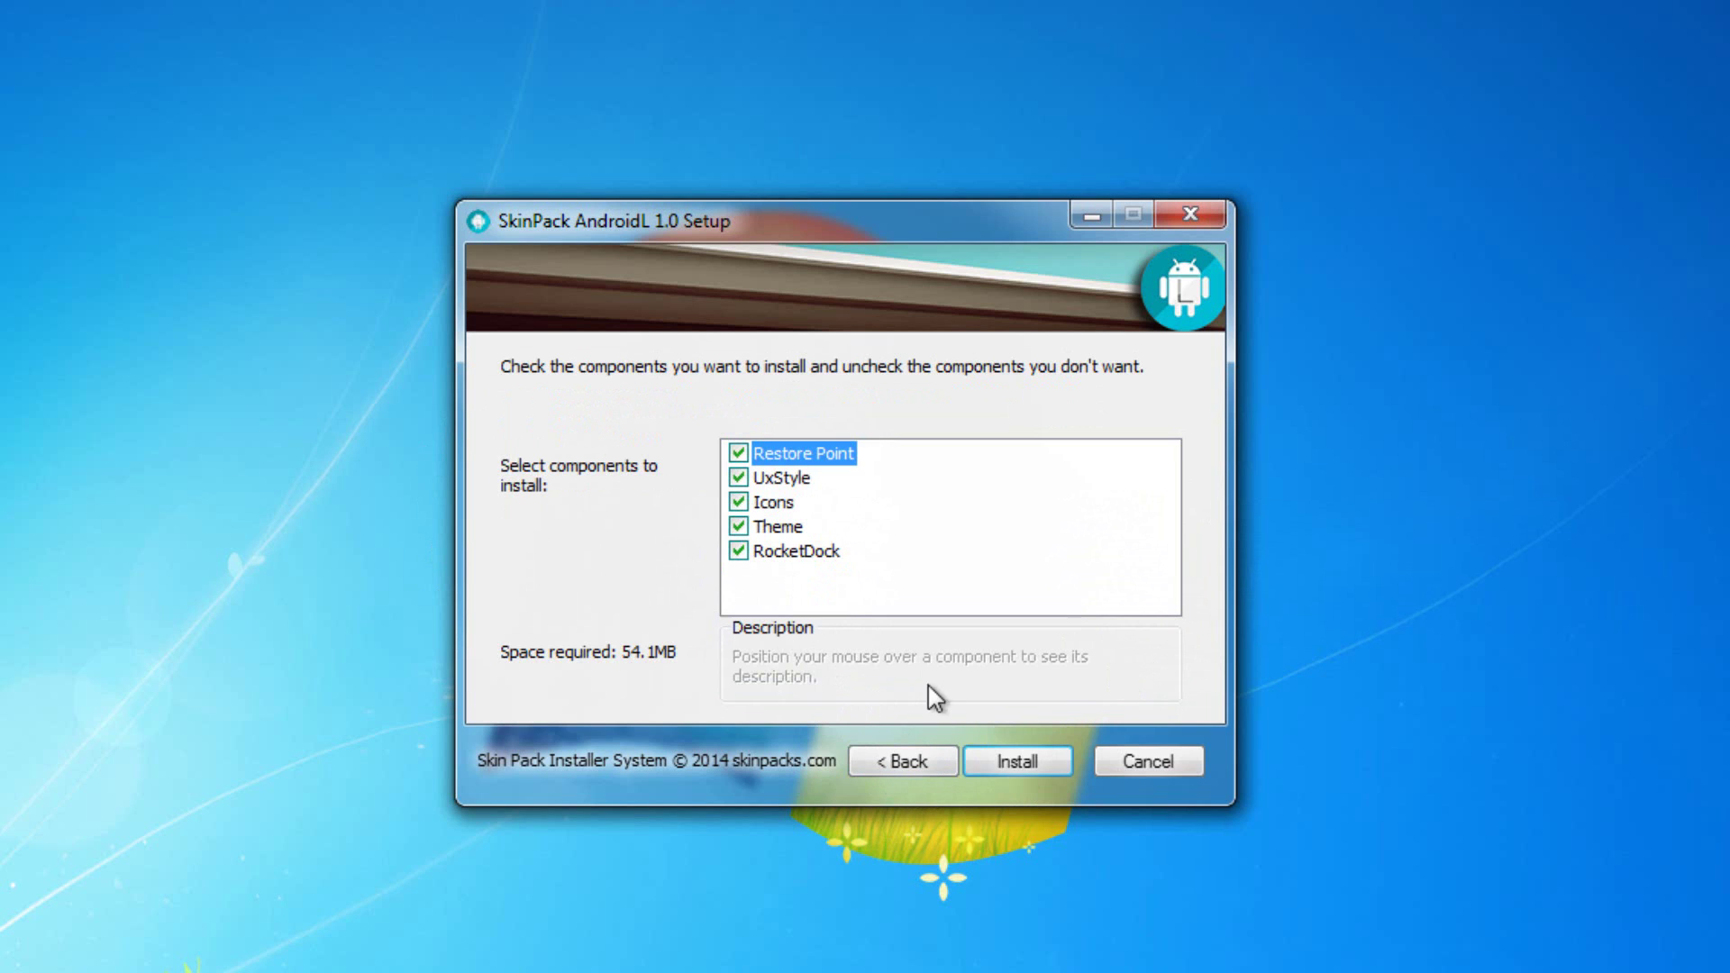
pyautogui.click(1004, 761)
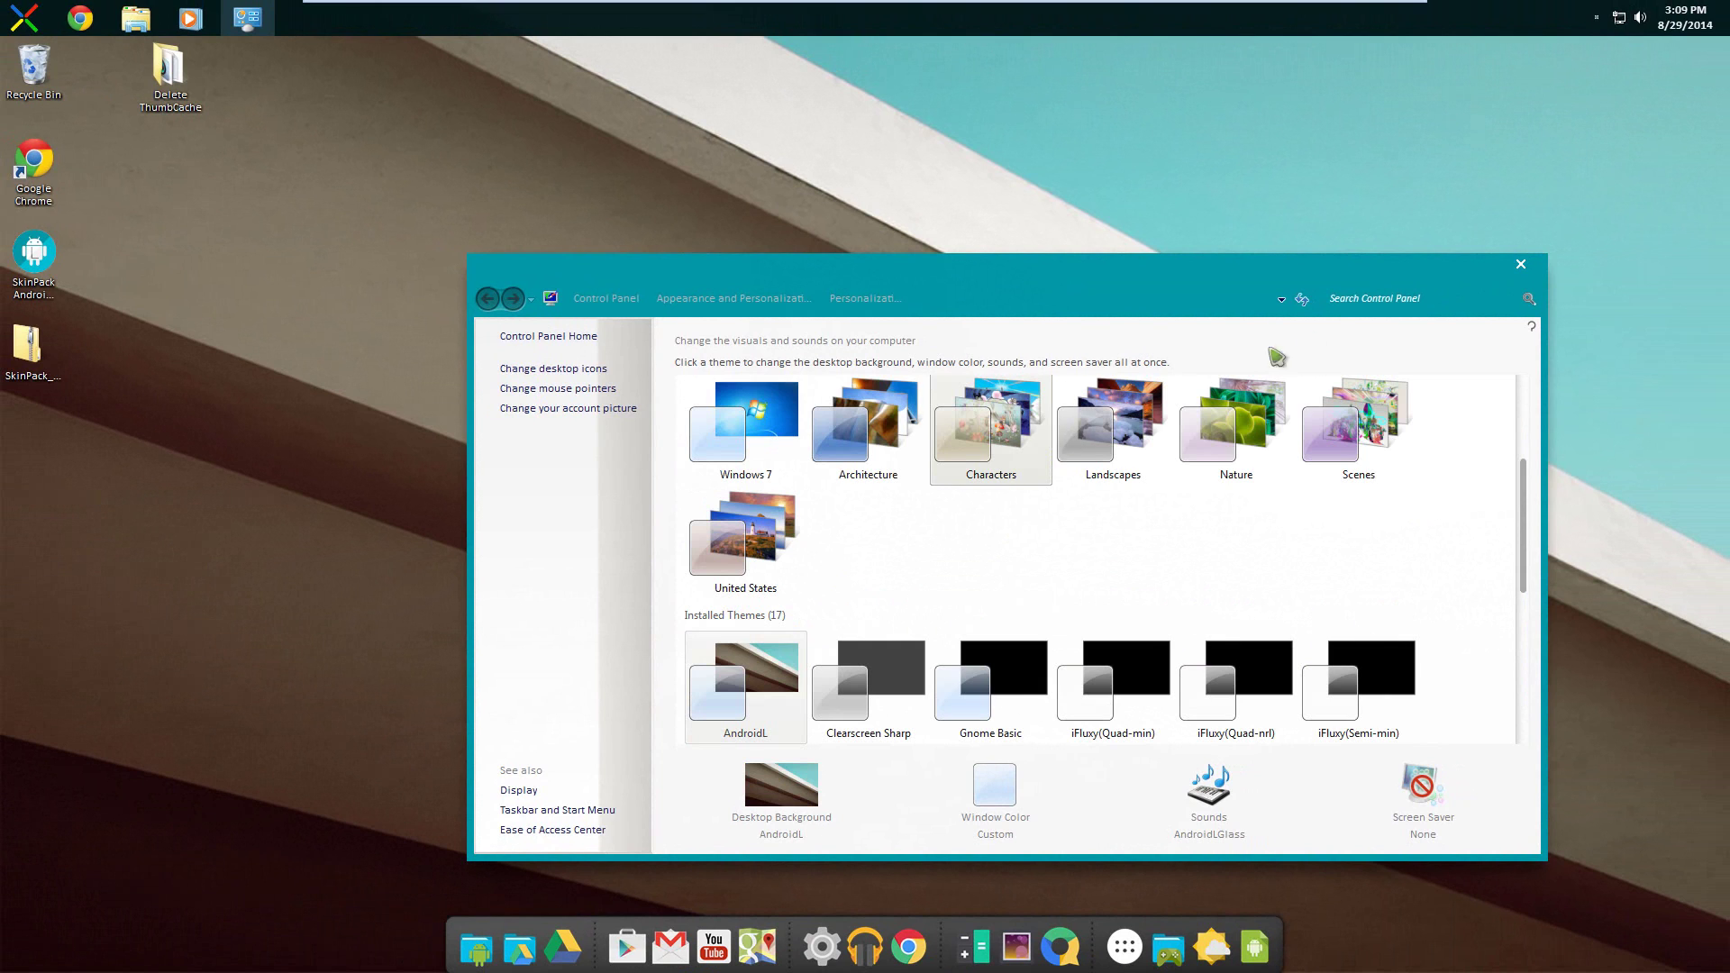
# Close Personalization and preview the restyled Start menu from the top taskbar
pyautogui.click(1520, 264)
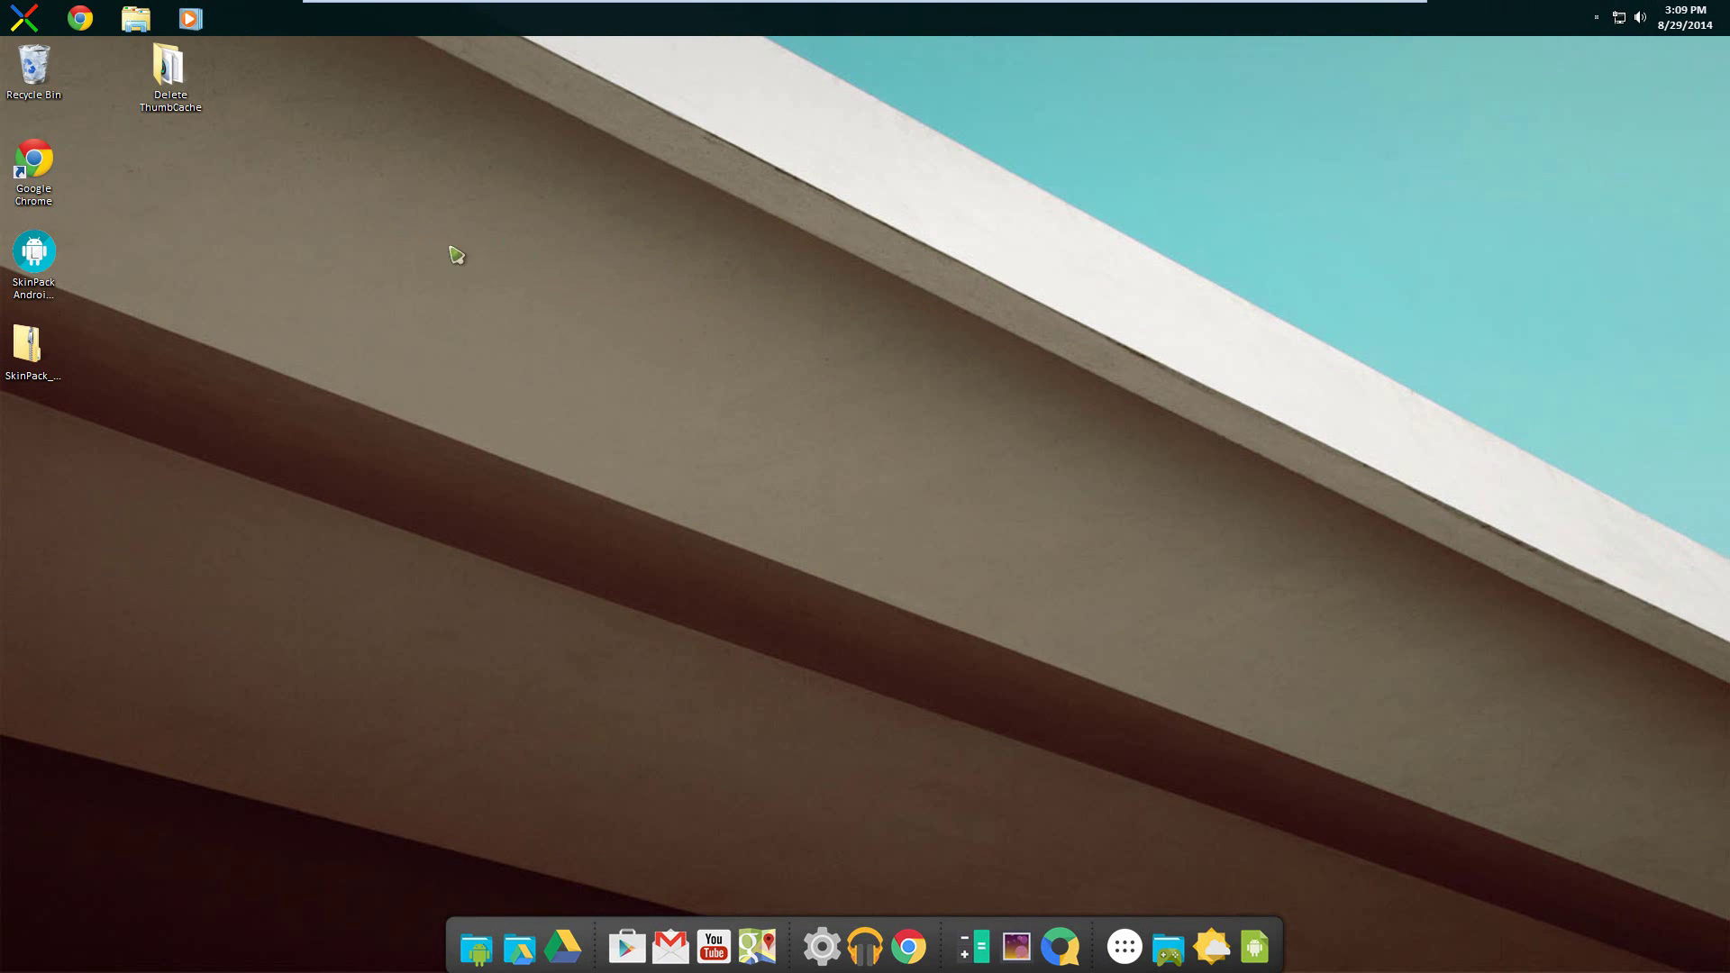
pyautogui.moveTo(395, 216); pyautogui.dragTo(1189, 661)
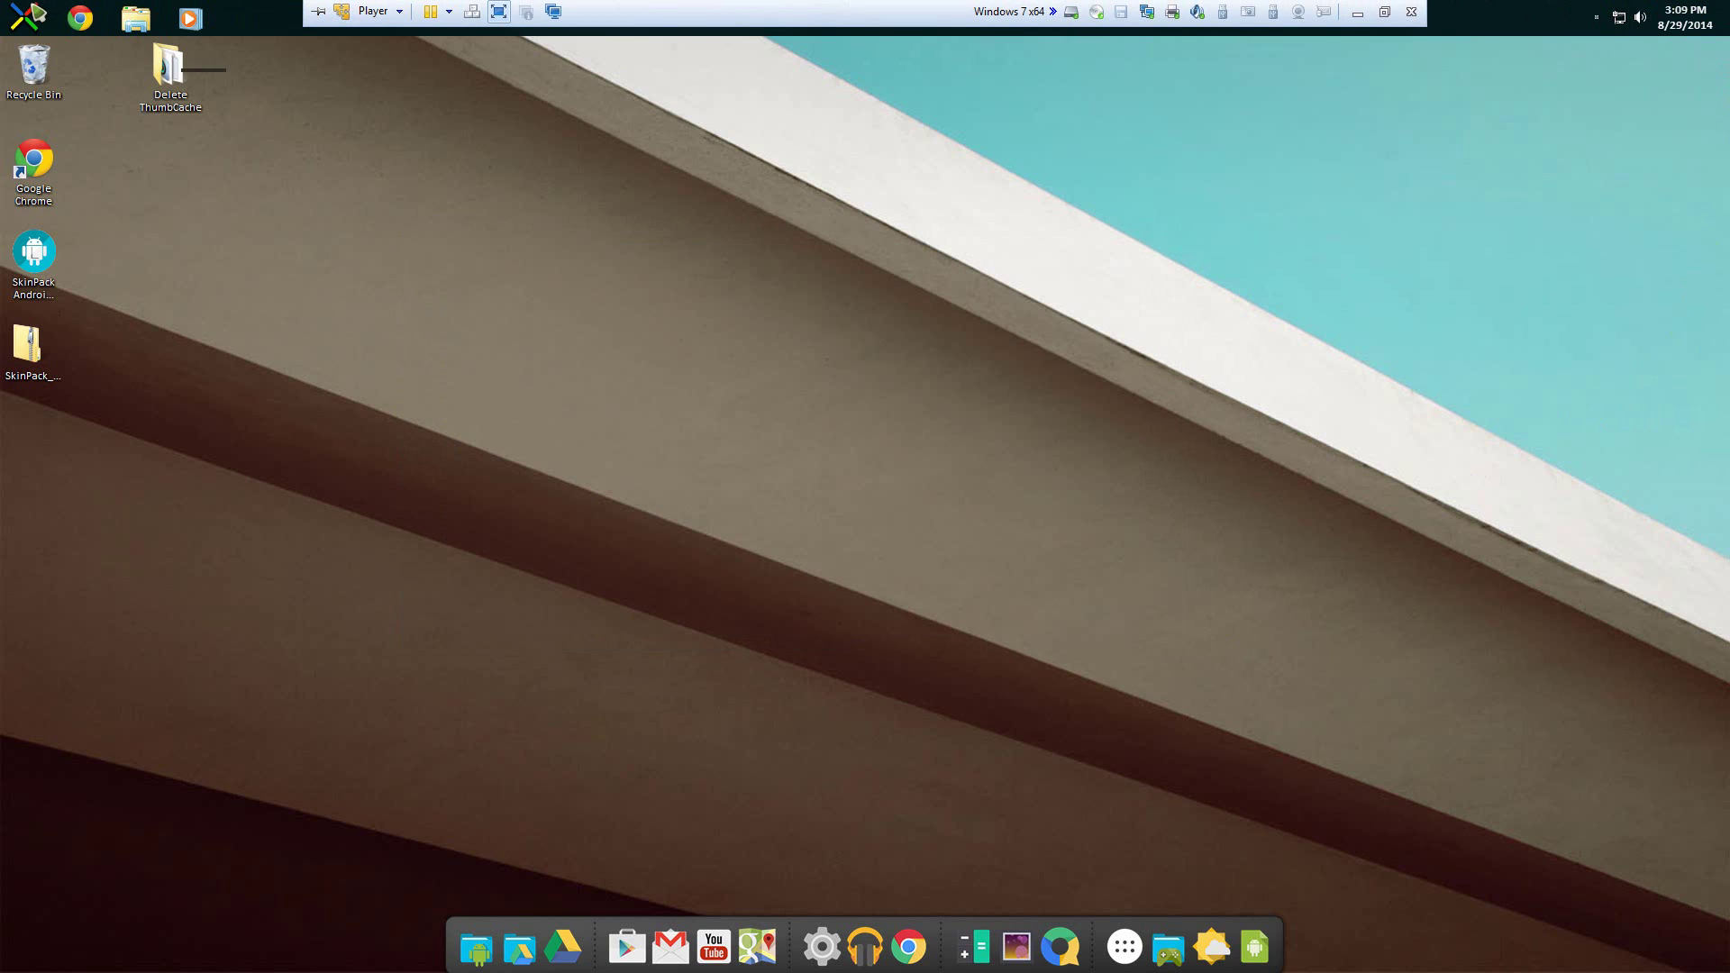
pyautogui.click(25, 16)
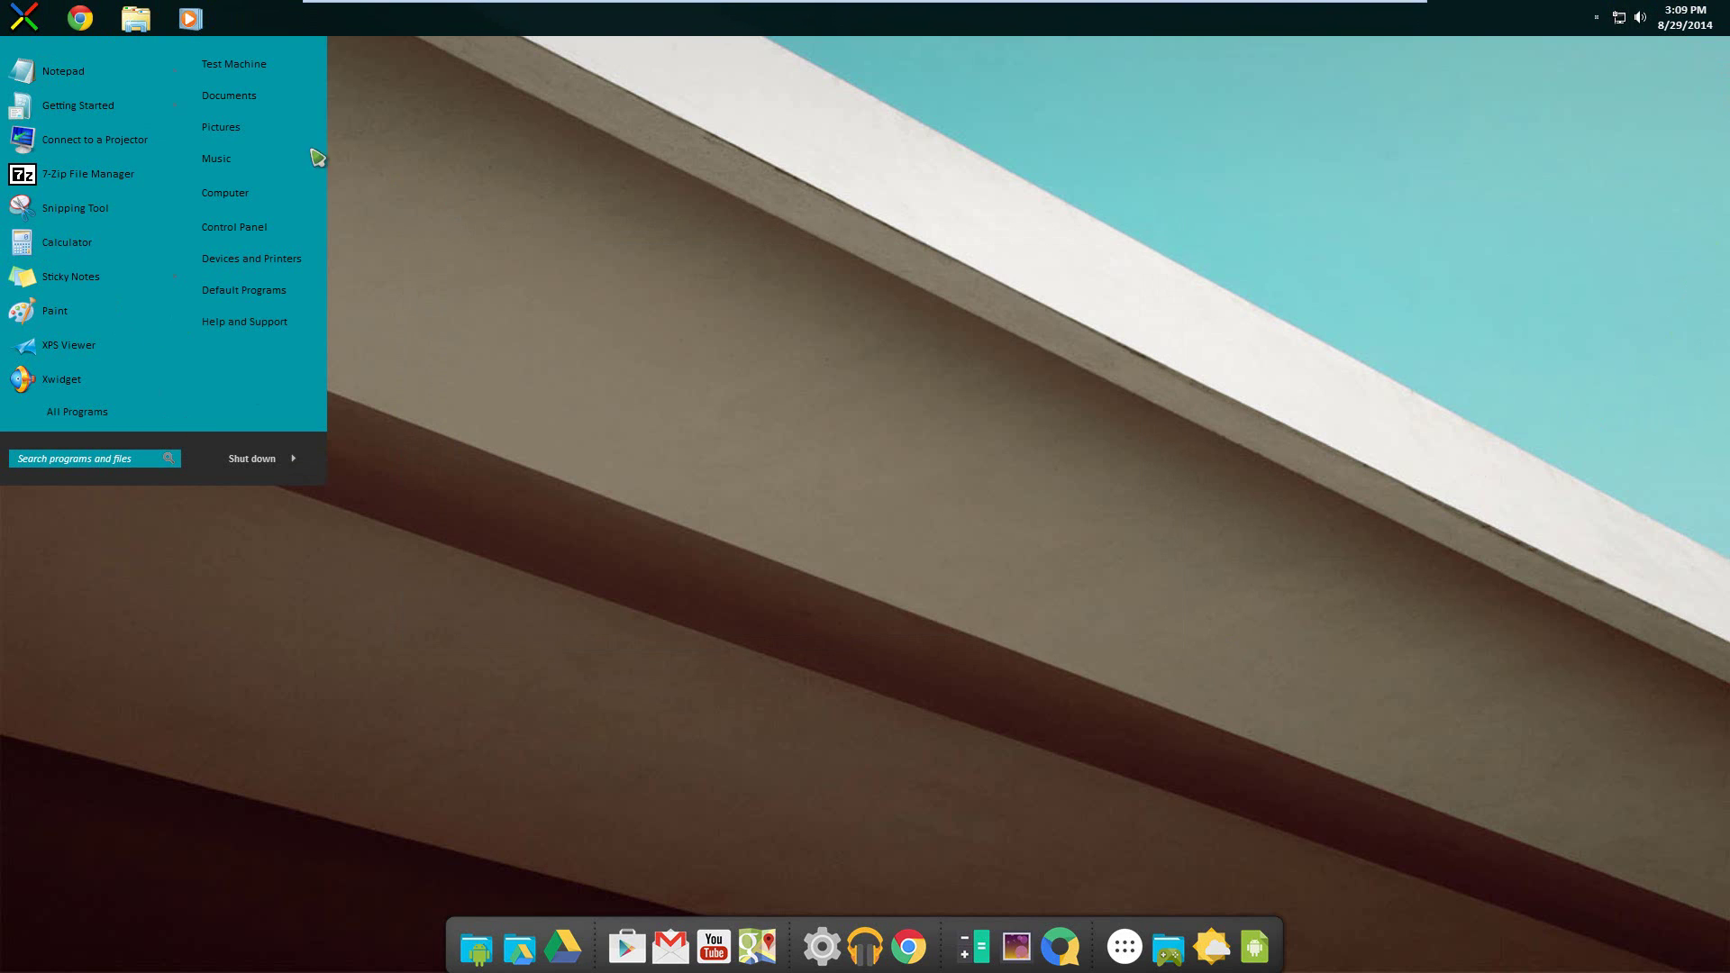
pyautogui.click(52, 17)
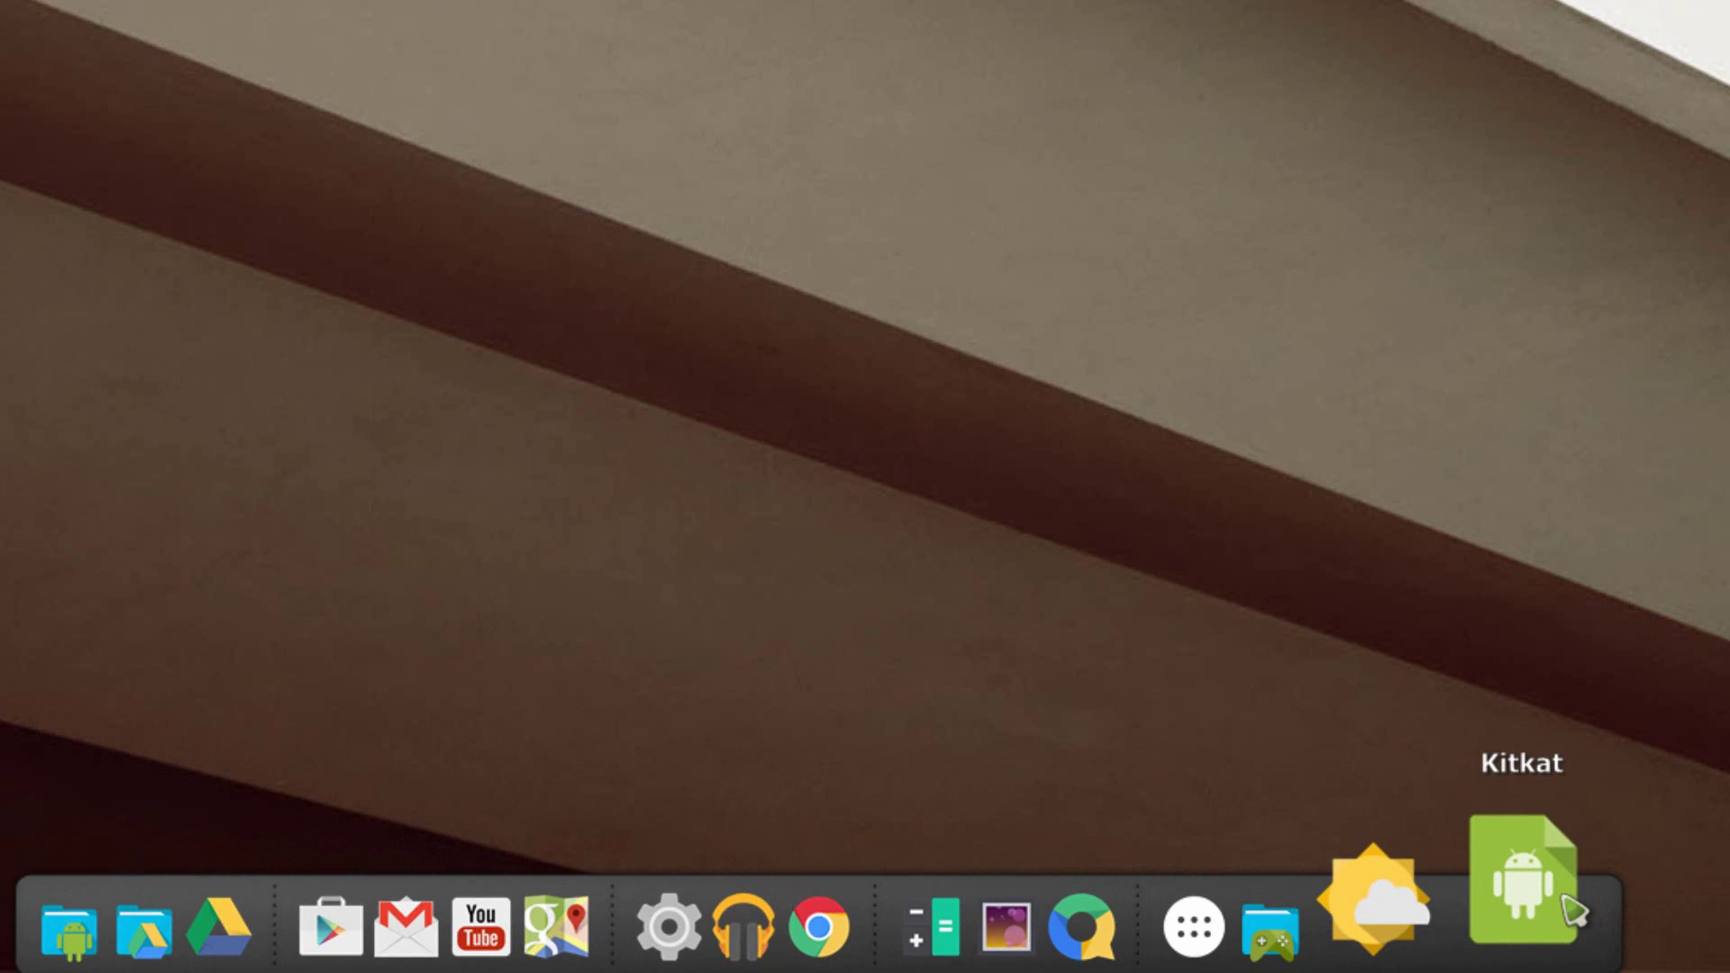
# Open RocketDock's Dock Settings and lower the Style theme opacity to 11%
pyautogui.rightClick(1573, 912)
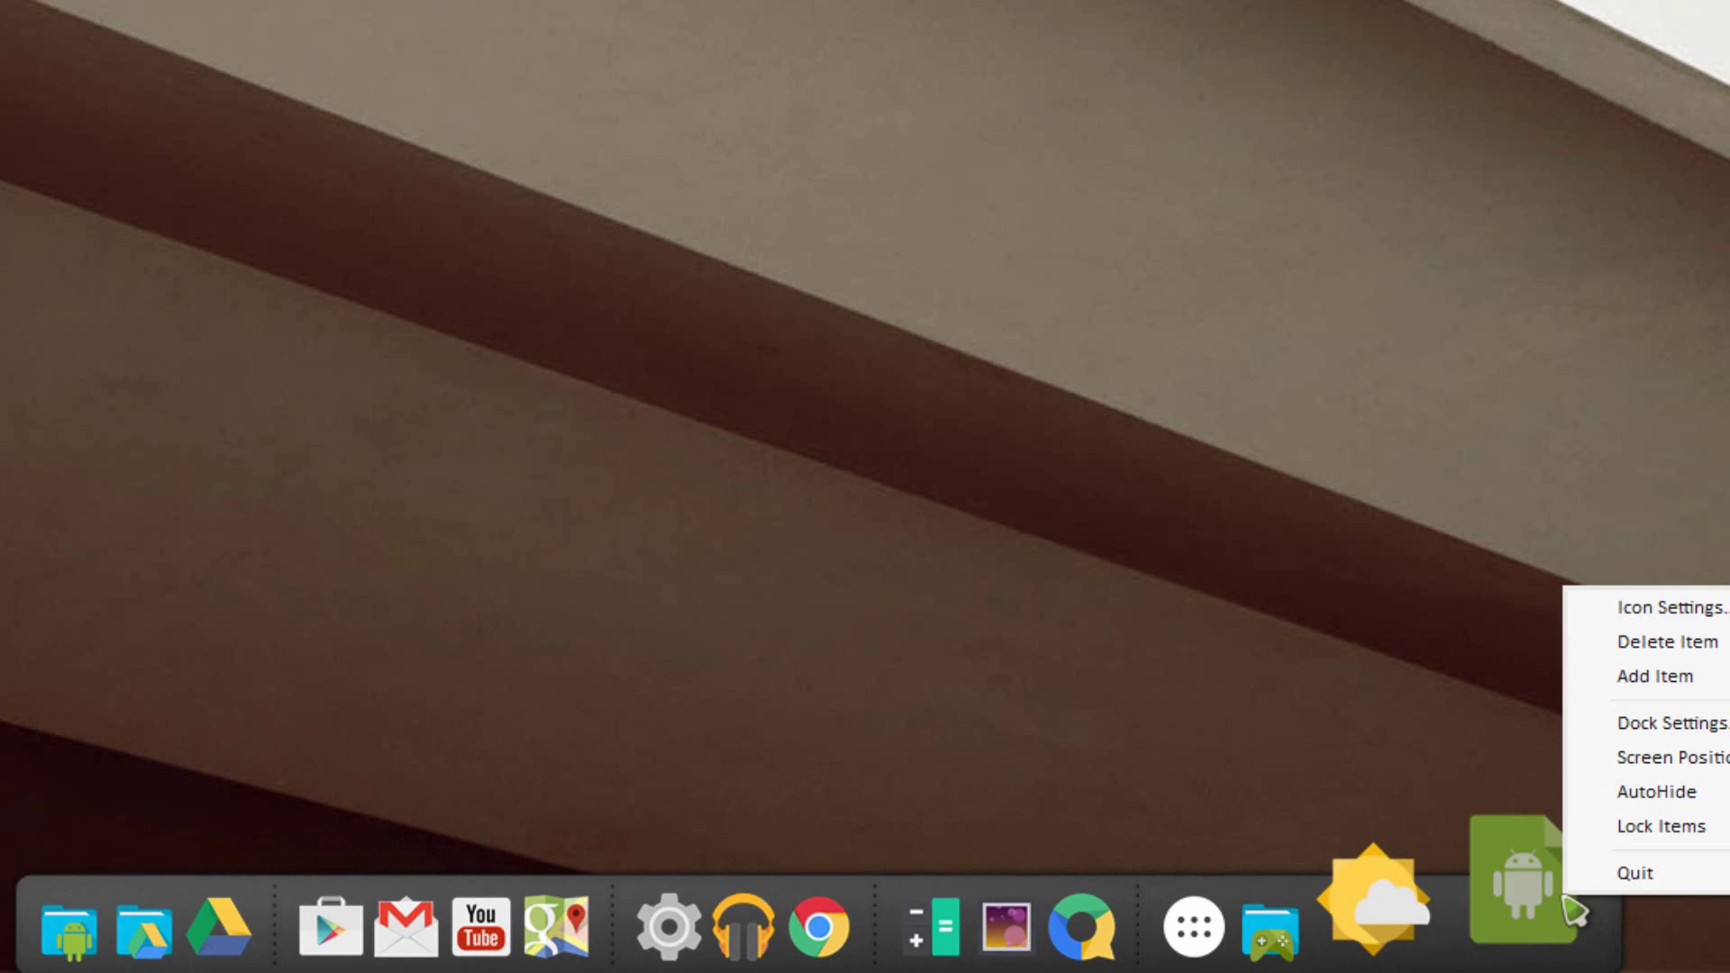
pyautogui.click(1669, 727)
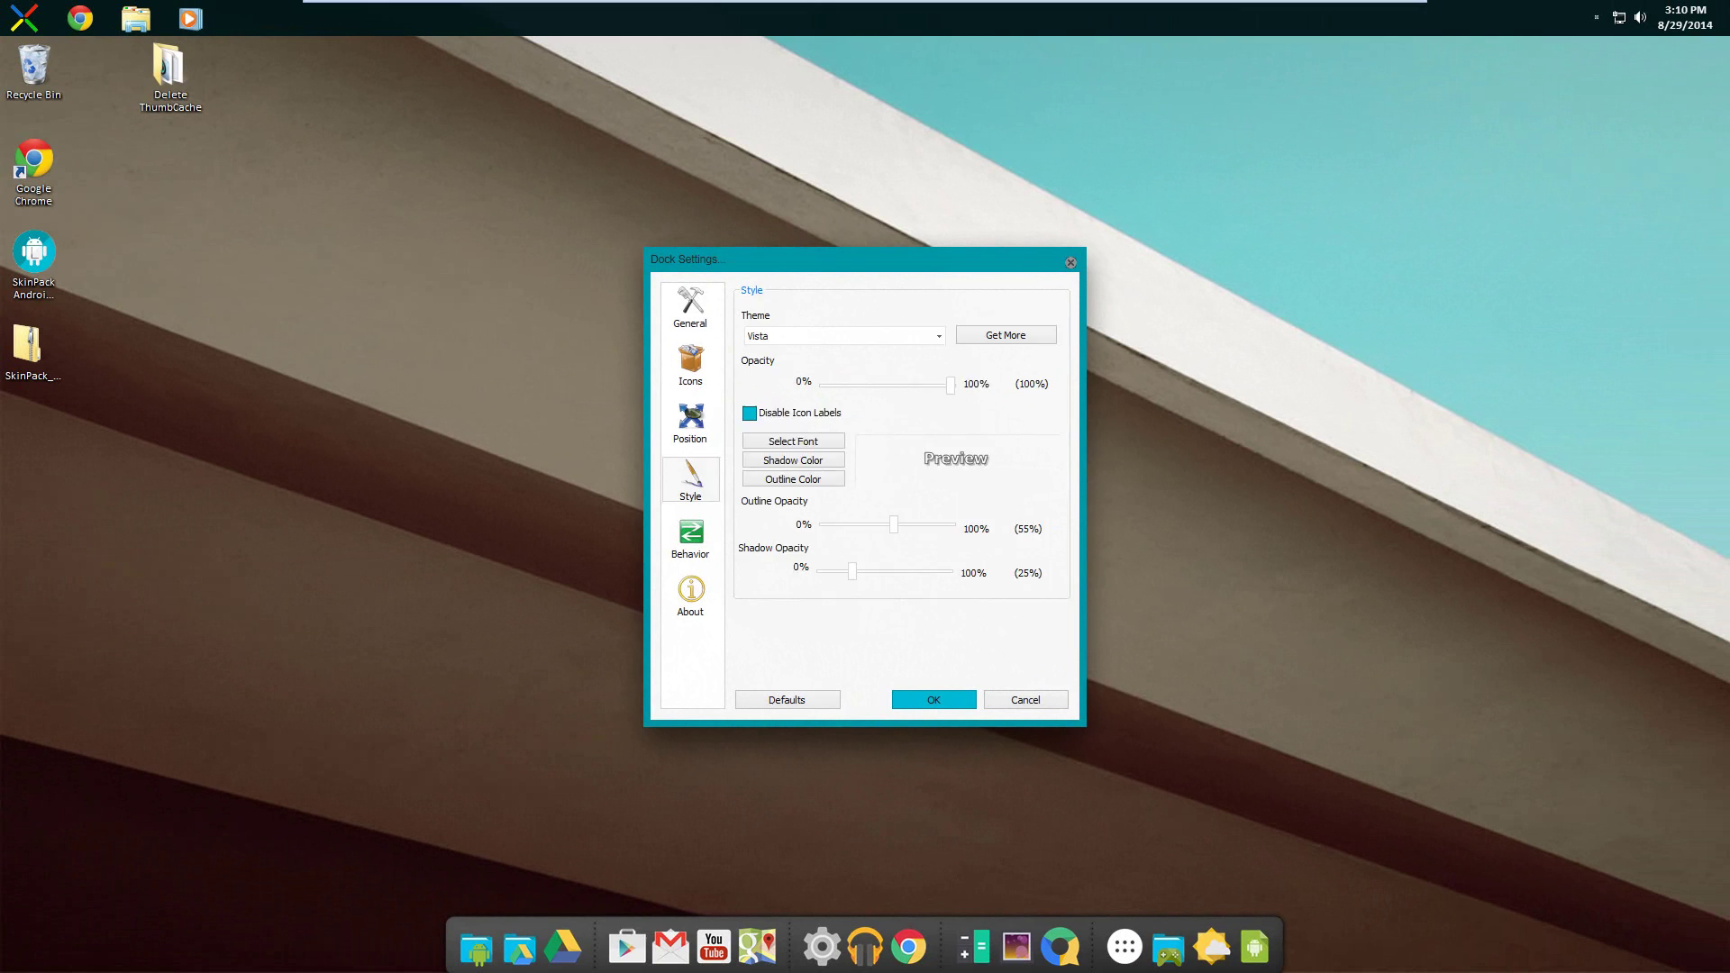
pyautogui.click(694, 417)
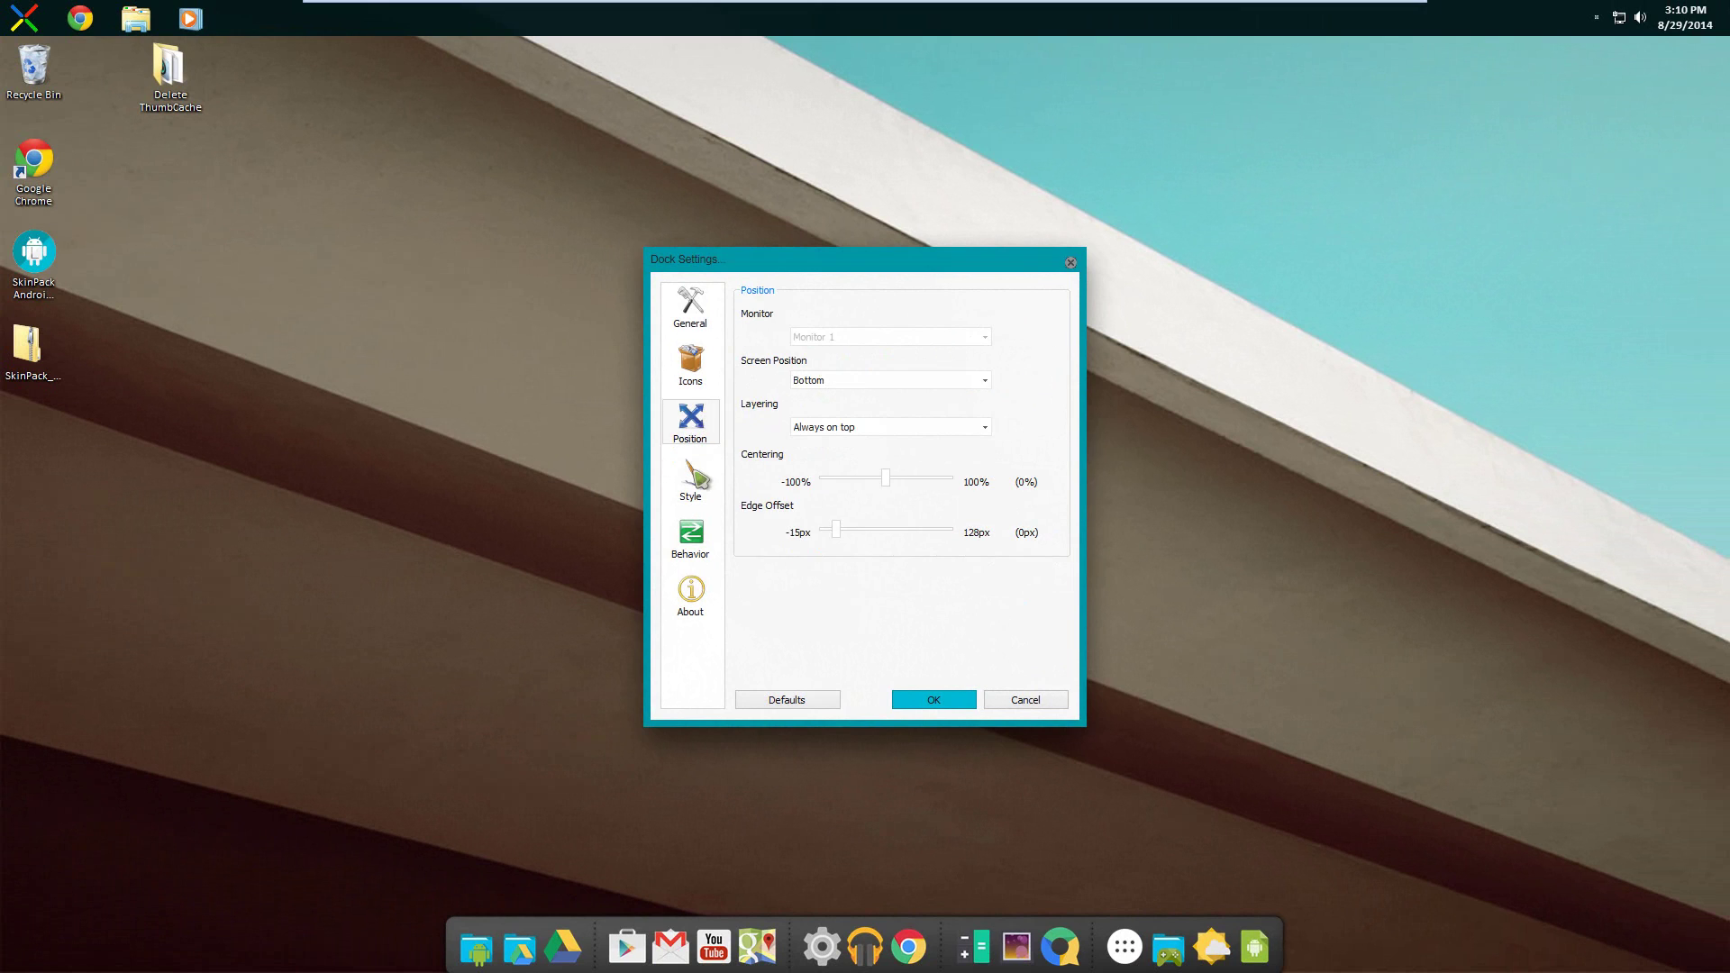
pyautogui.click(696, 477)
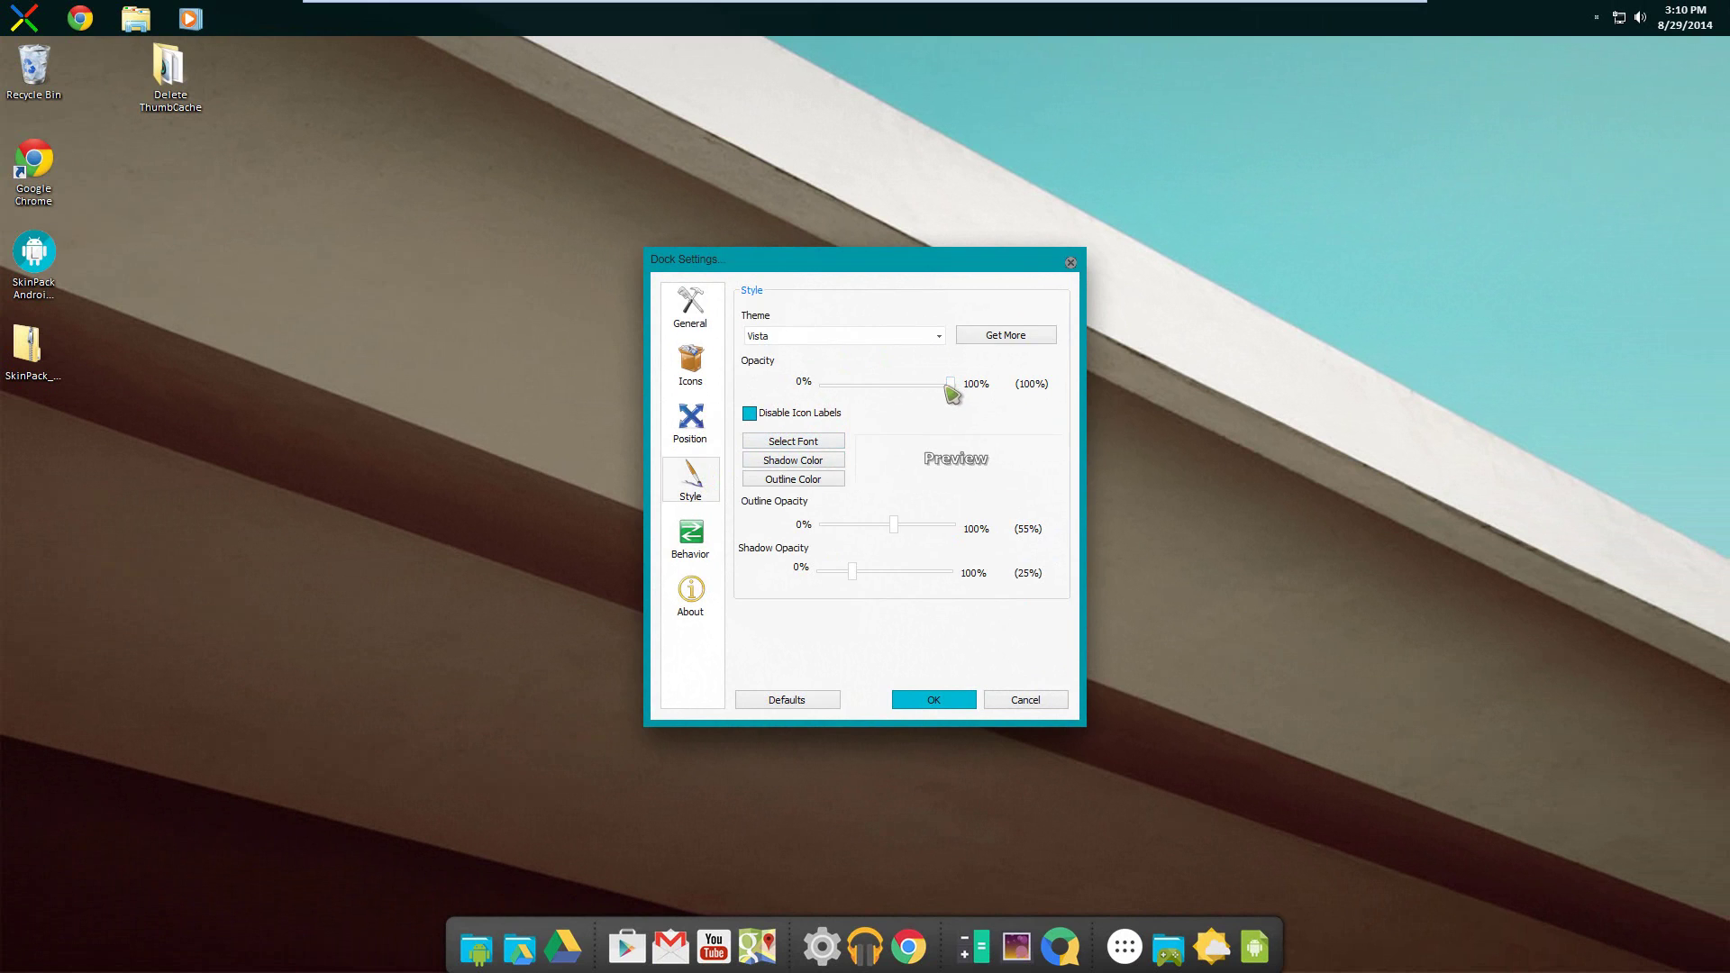
pyautogui.moveTo(953, 386)
pyautogui.mouseDown()
pyautogui.moveTo(836, 388)
pyautogui.moveTo(964, 392)
pyautogui.mouseUp()
# Set icon quality to High Quality (Slower) and apply the dock settings
pyautogui.click(696, 546)
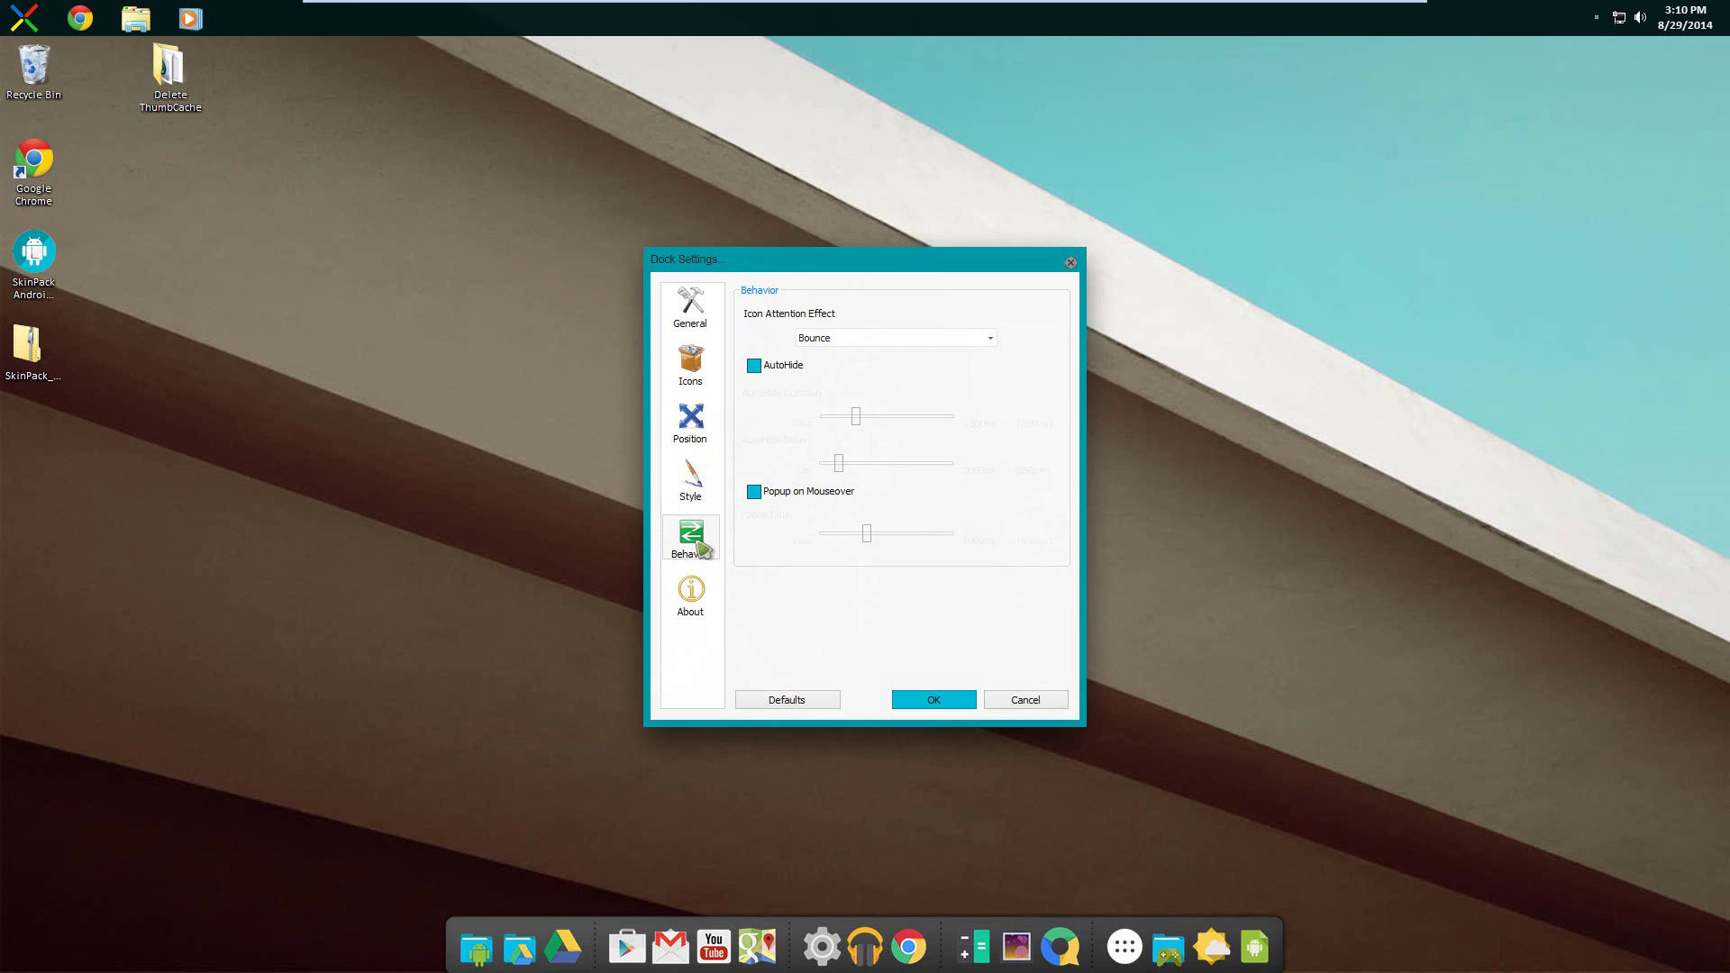
pyautogui.click(707, 383)
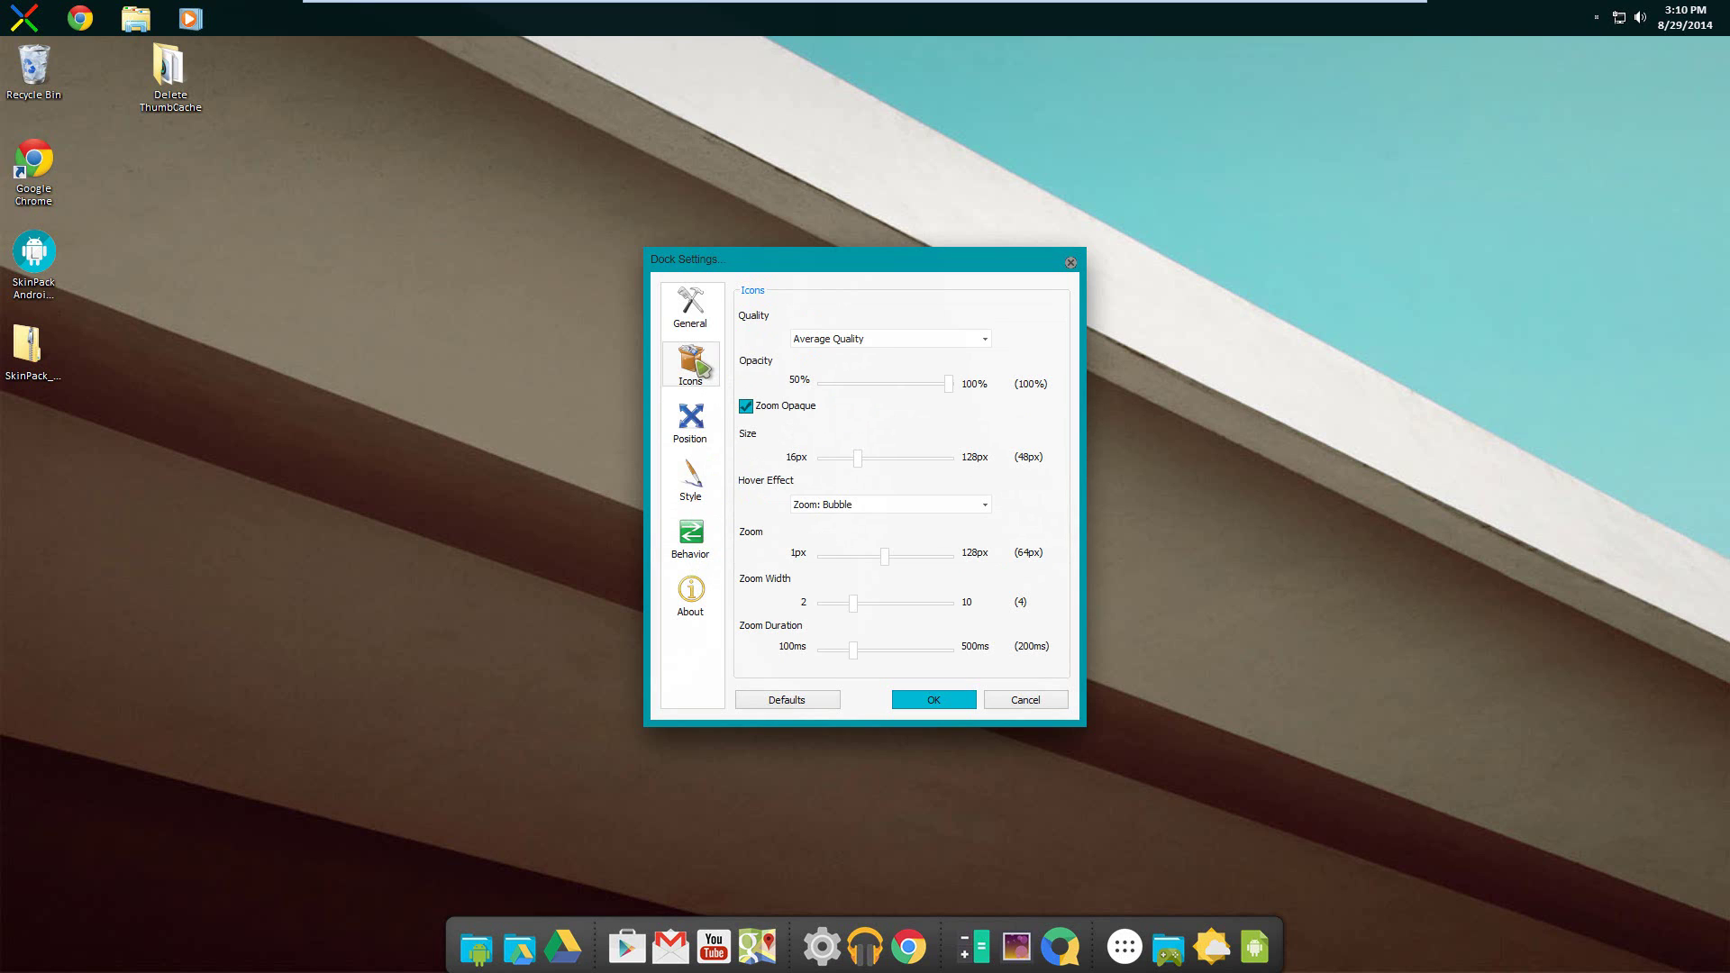
pyautogui.click(955, 347)
pyautogui.click(896, 371)
pyautogui.click(946, 705)
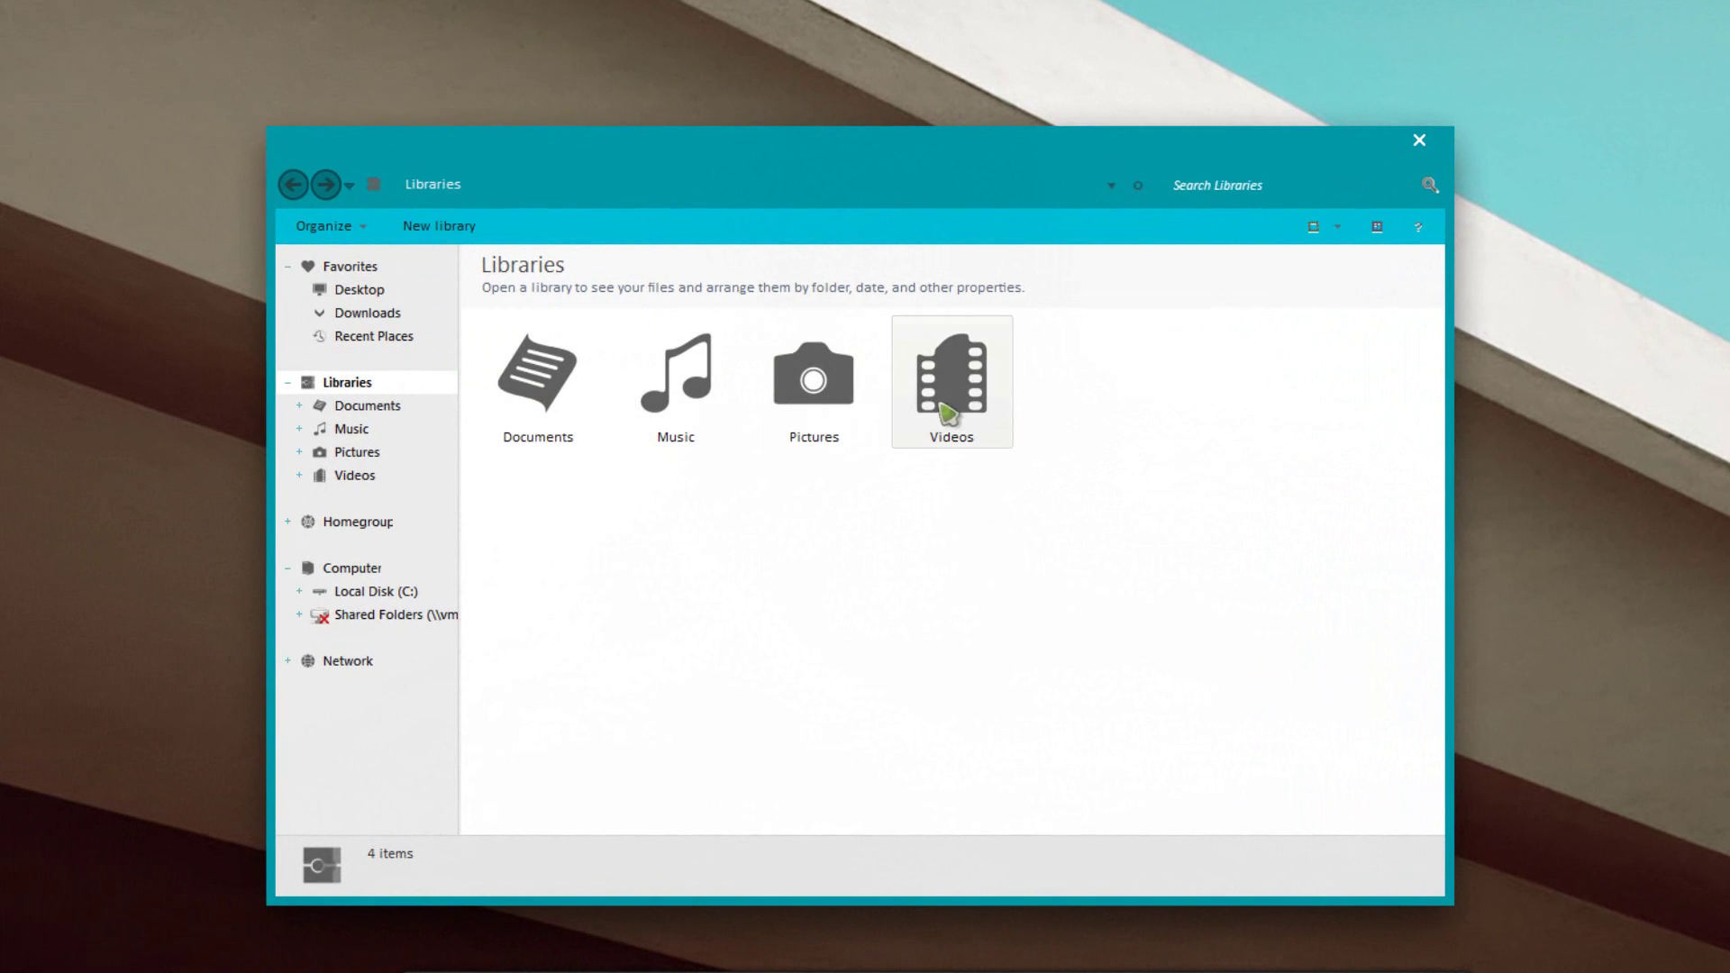
pyautogui.click(386, 407)
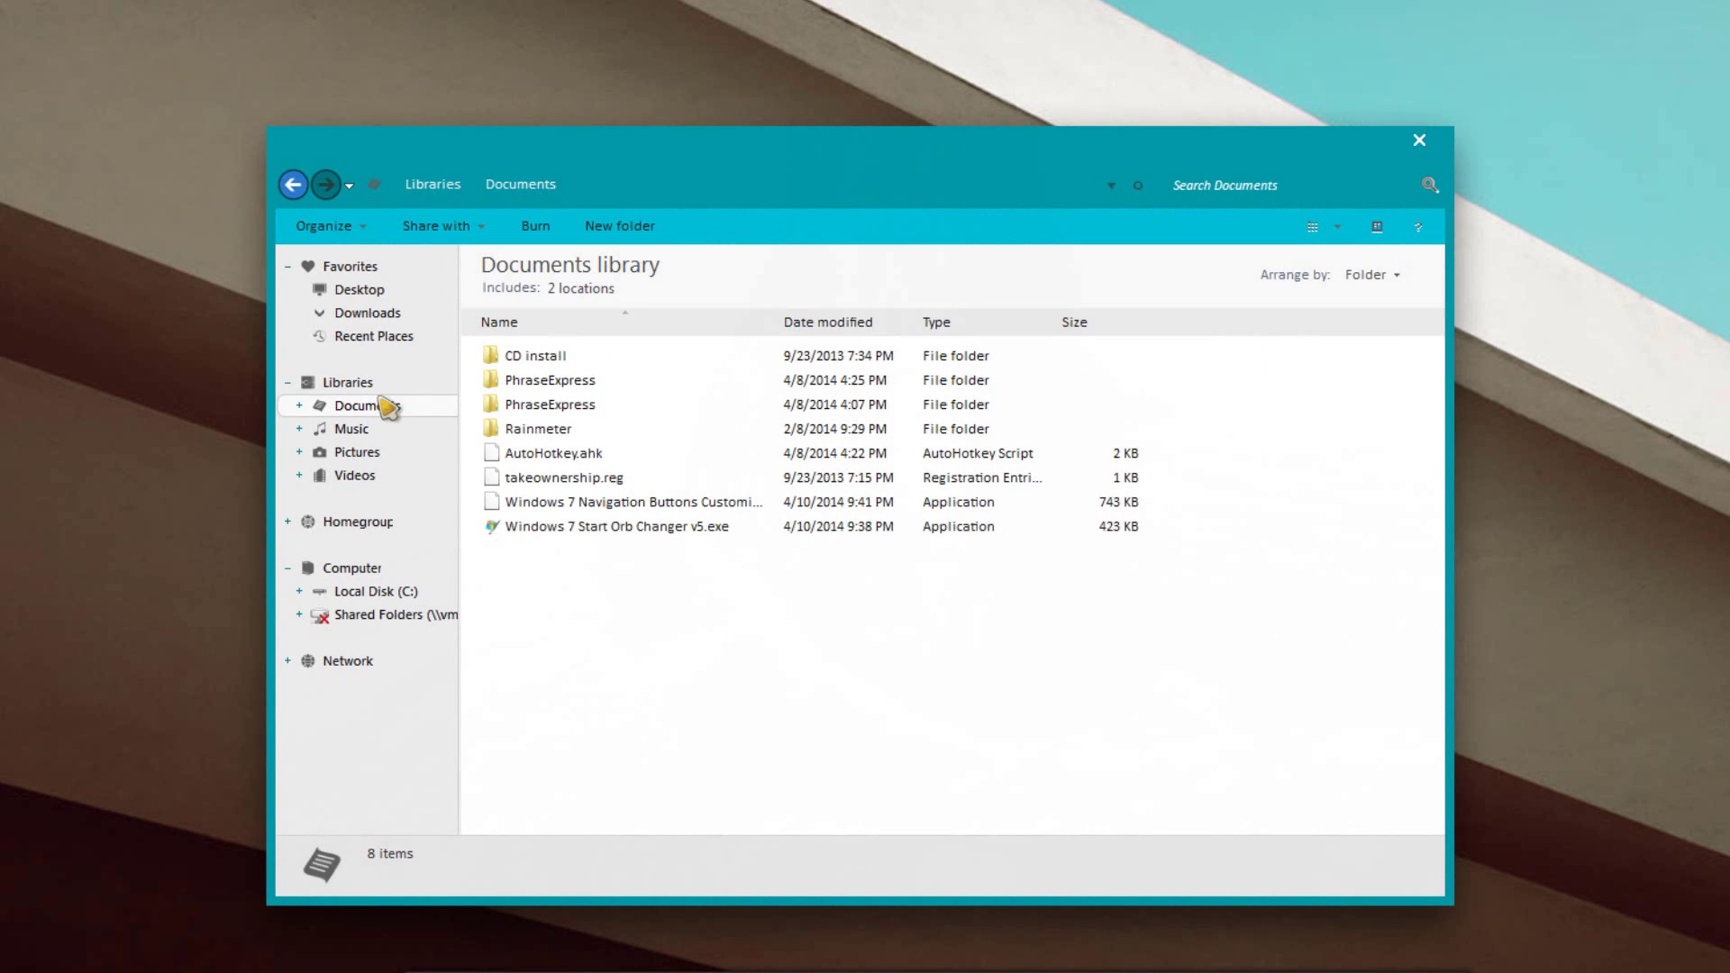
pyautogui.click(395, 382)
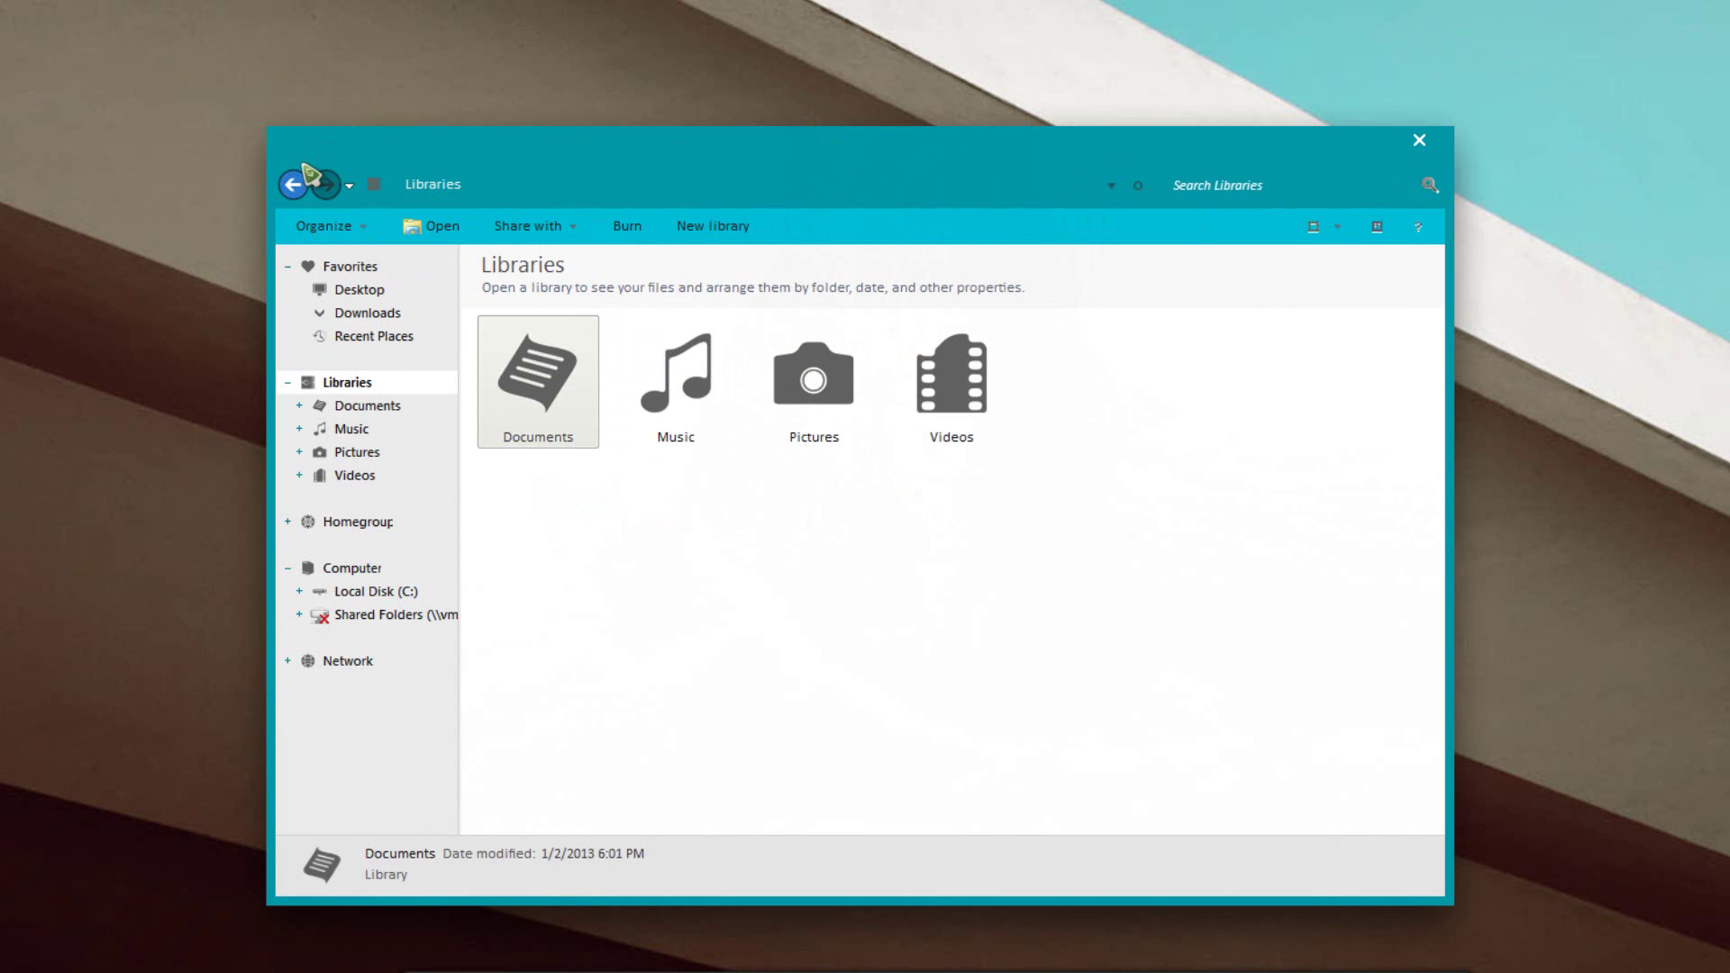
pyautogui.click(326, 183)
pyautogui.rightClick(333, 184)
pyautogui.click(333, 185)
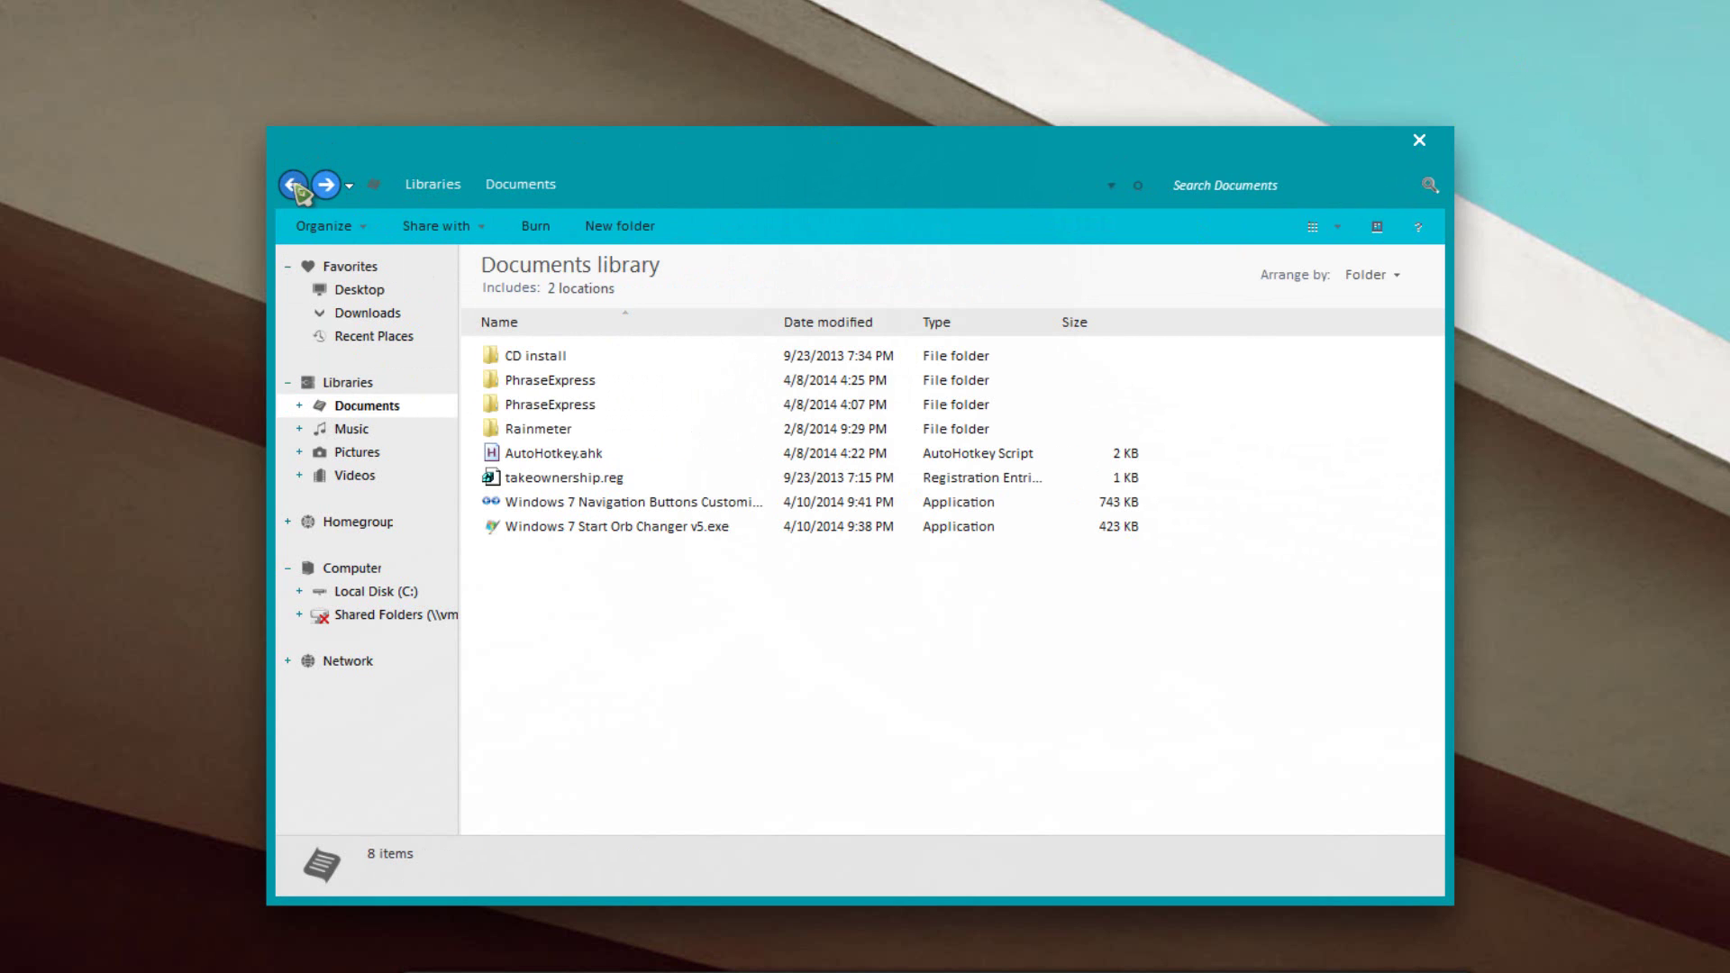
pyautogui.click(293, 184)
pyautogui.click(326, 184)
pyautogui.click(293, 184)
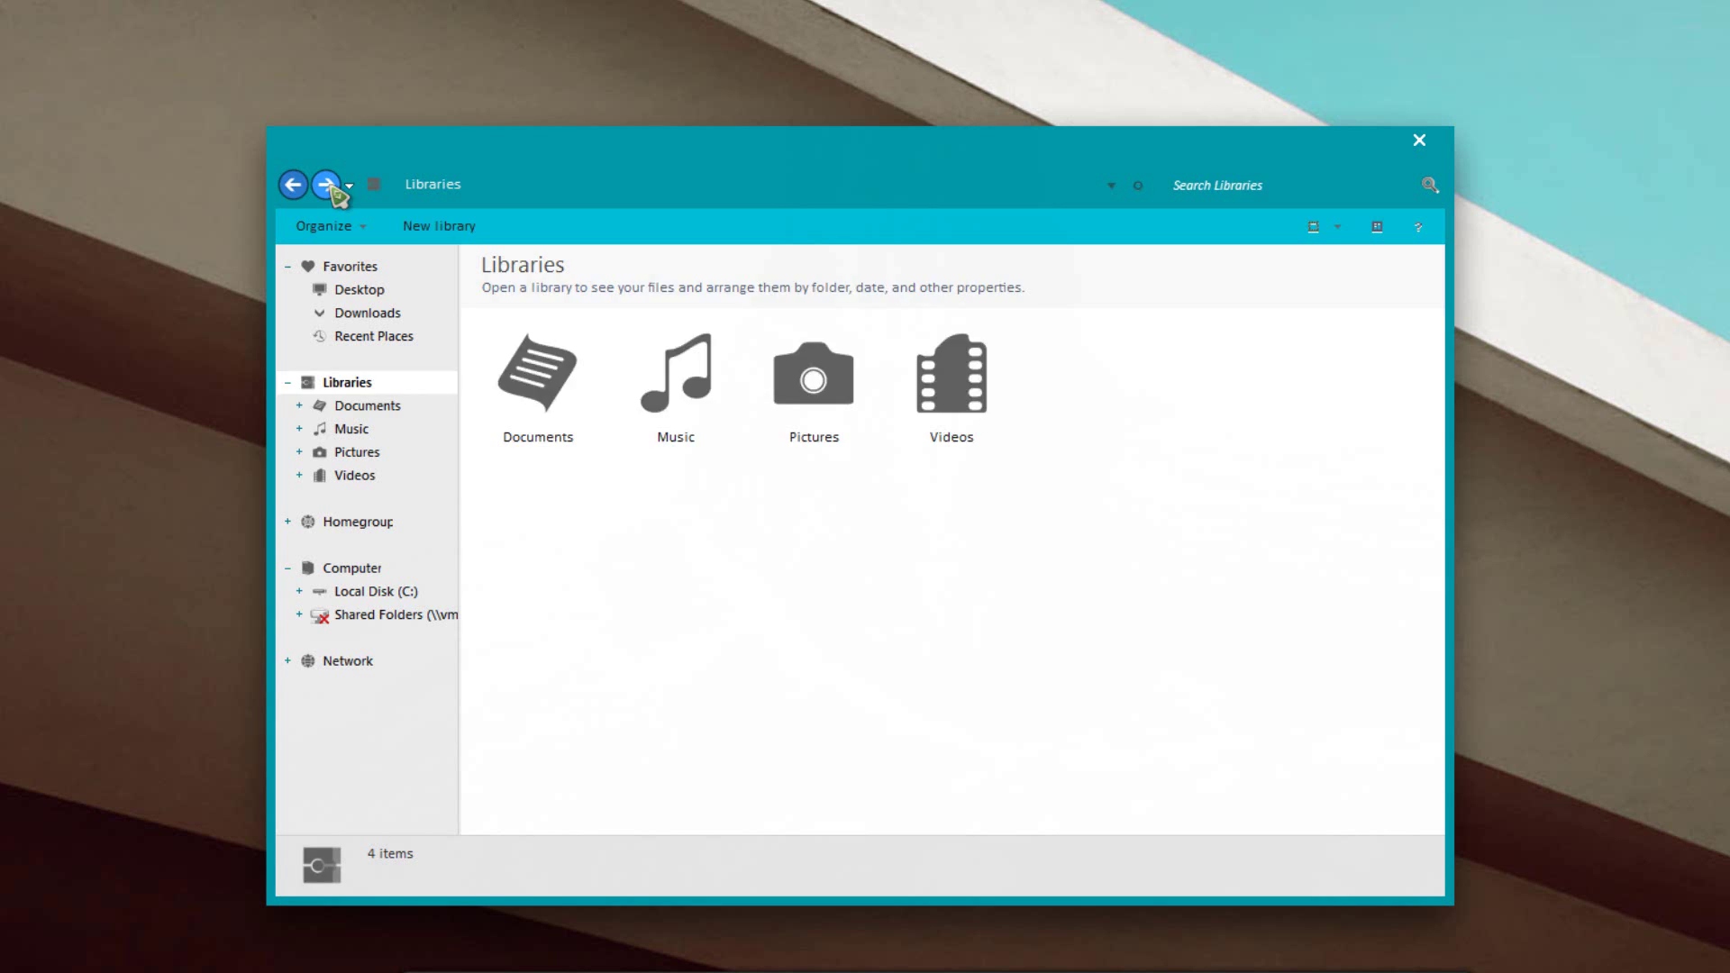
pyautogui.click(326, 184)
pyautogui.click(292, 185)
pyautogui.click(301, 190)
pyautogui.click(303, 192)
pyautogui.moveTo(1360, 151)
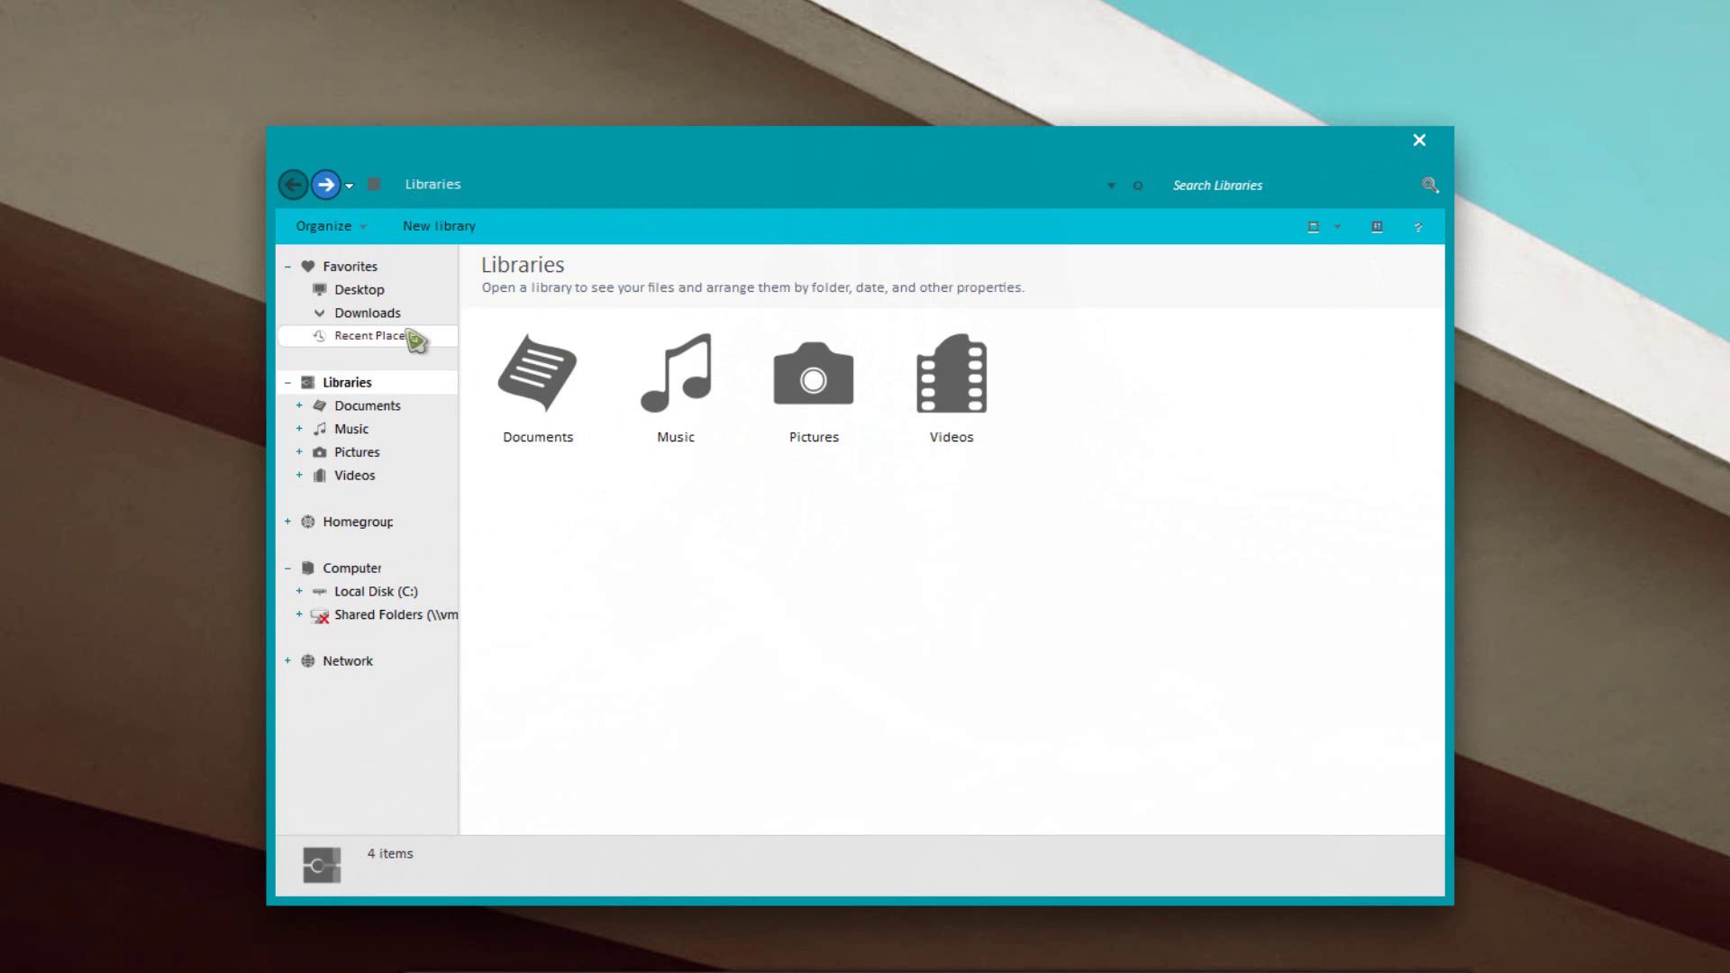
pyautogui.click(392, 272)
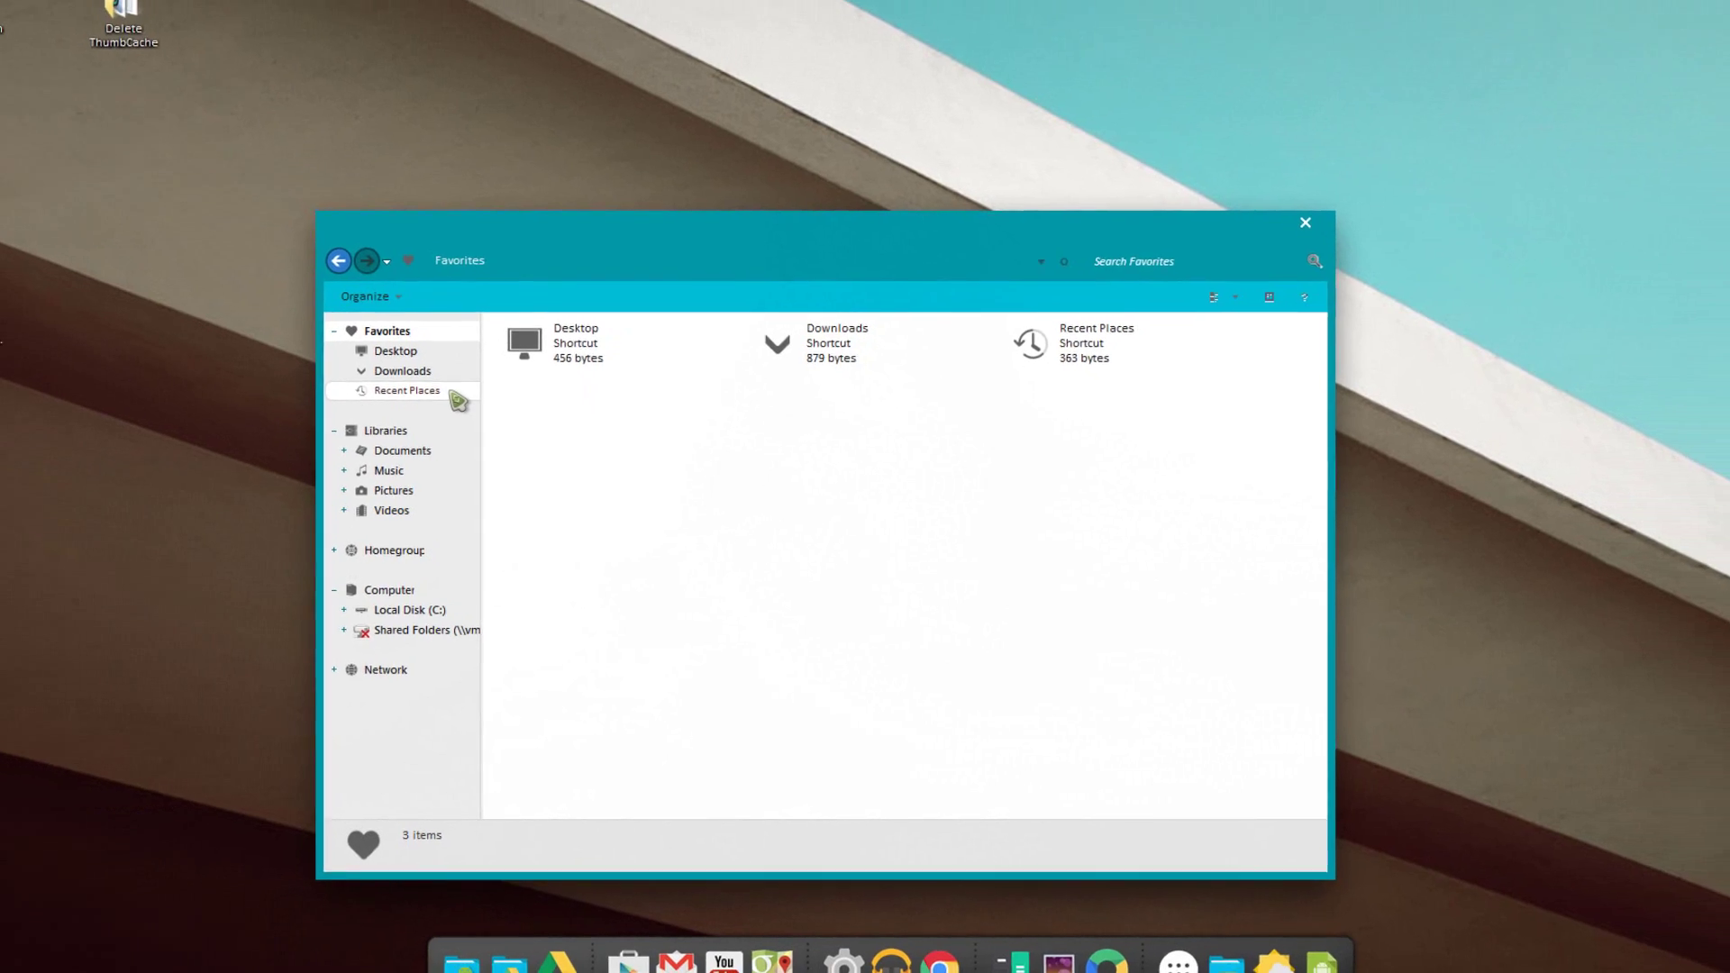
pyautogui.click(389, 590)
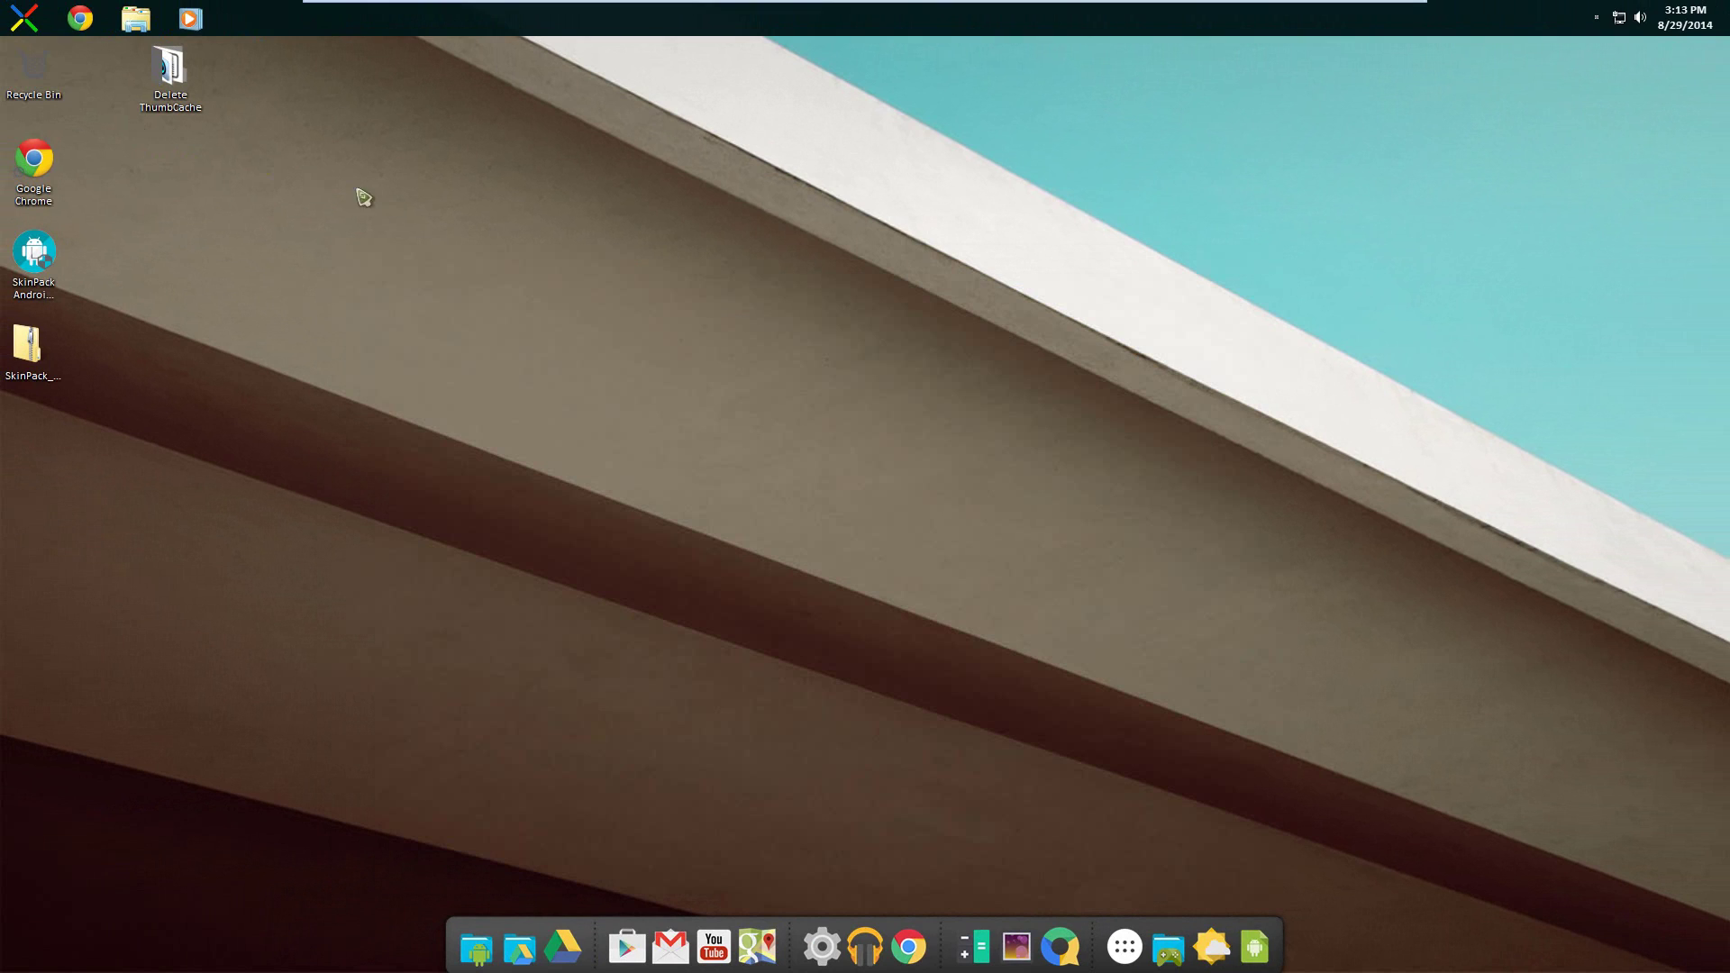
pyautogui.moveTo(185, 74)
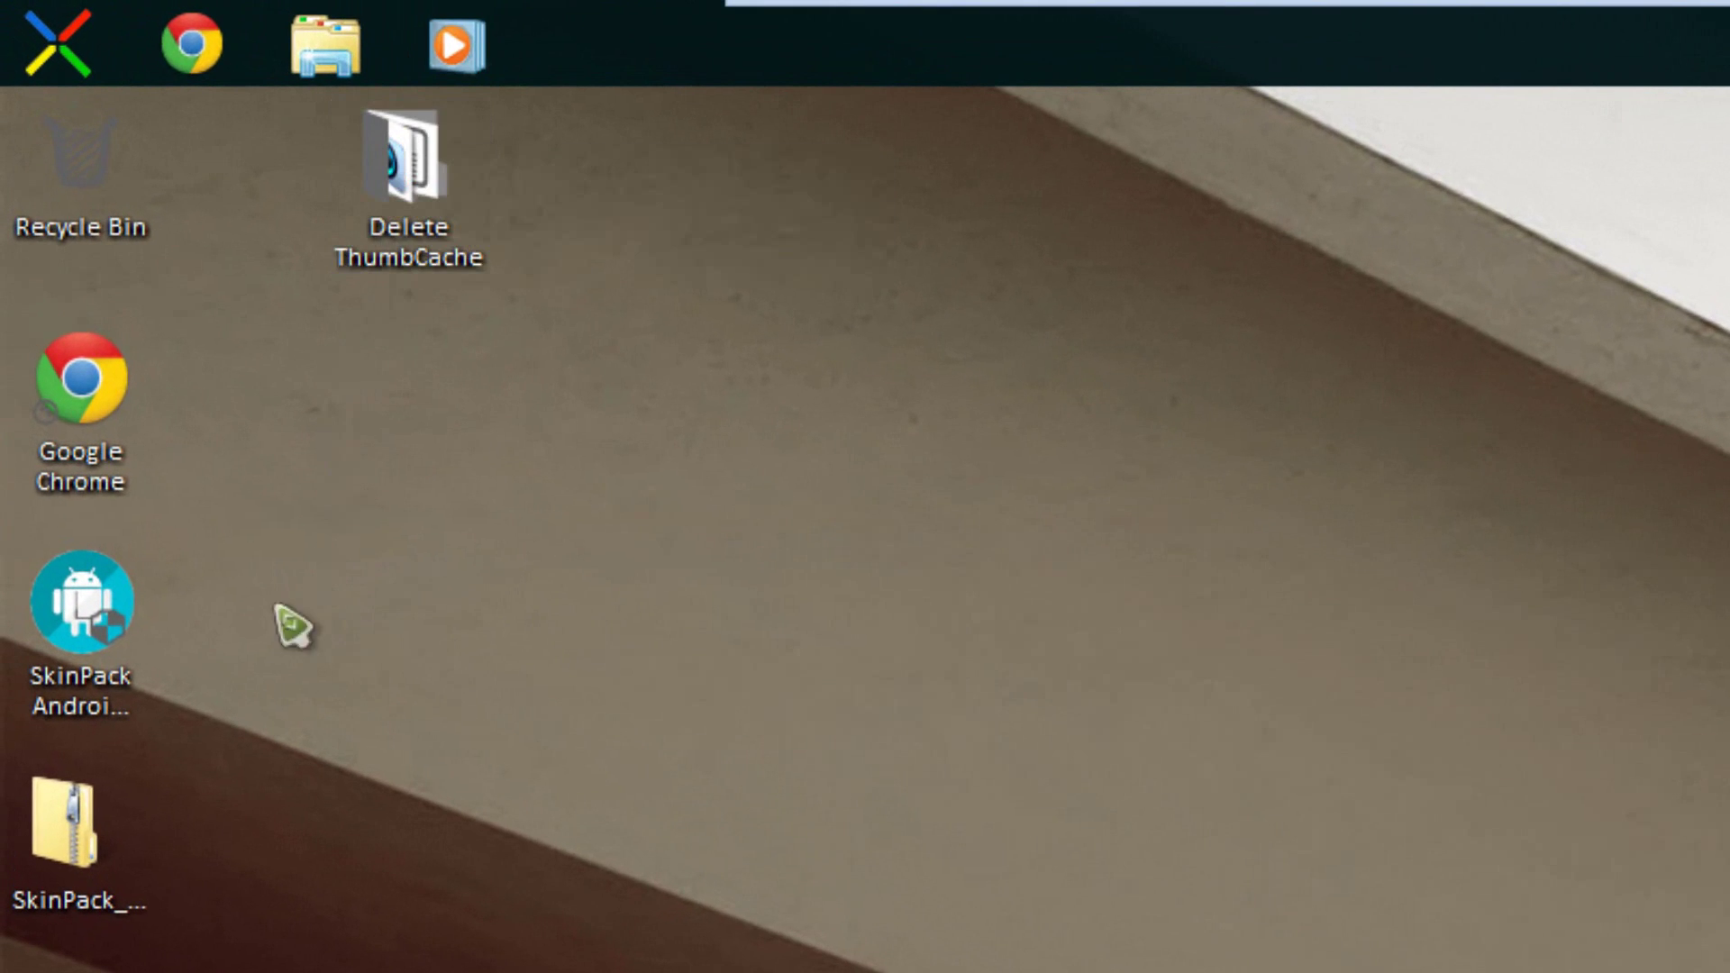
pyautogui.moveTo(115, 647)
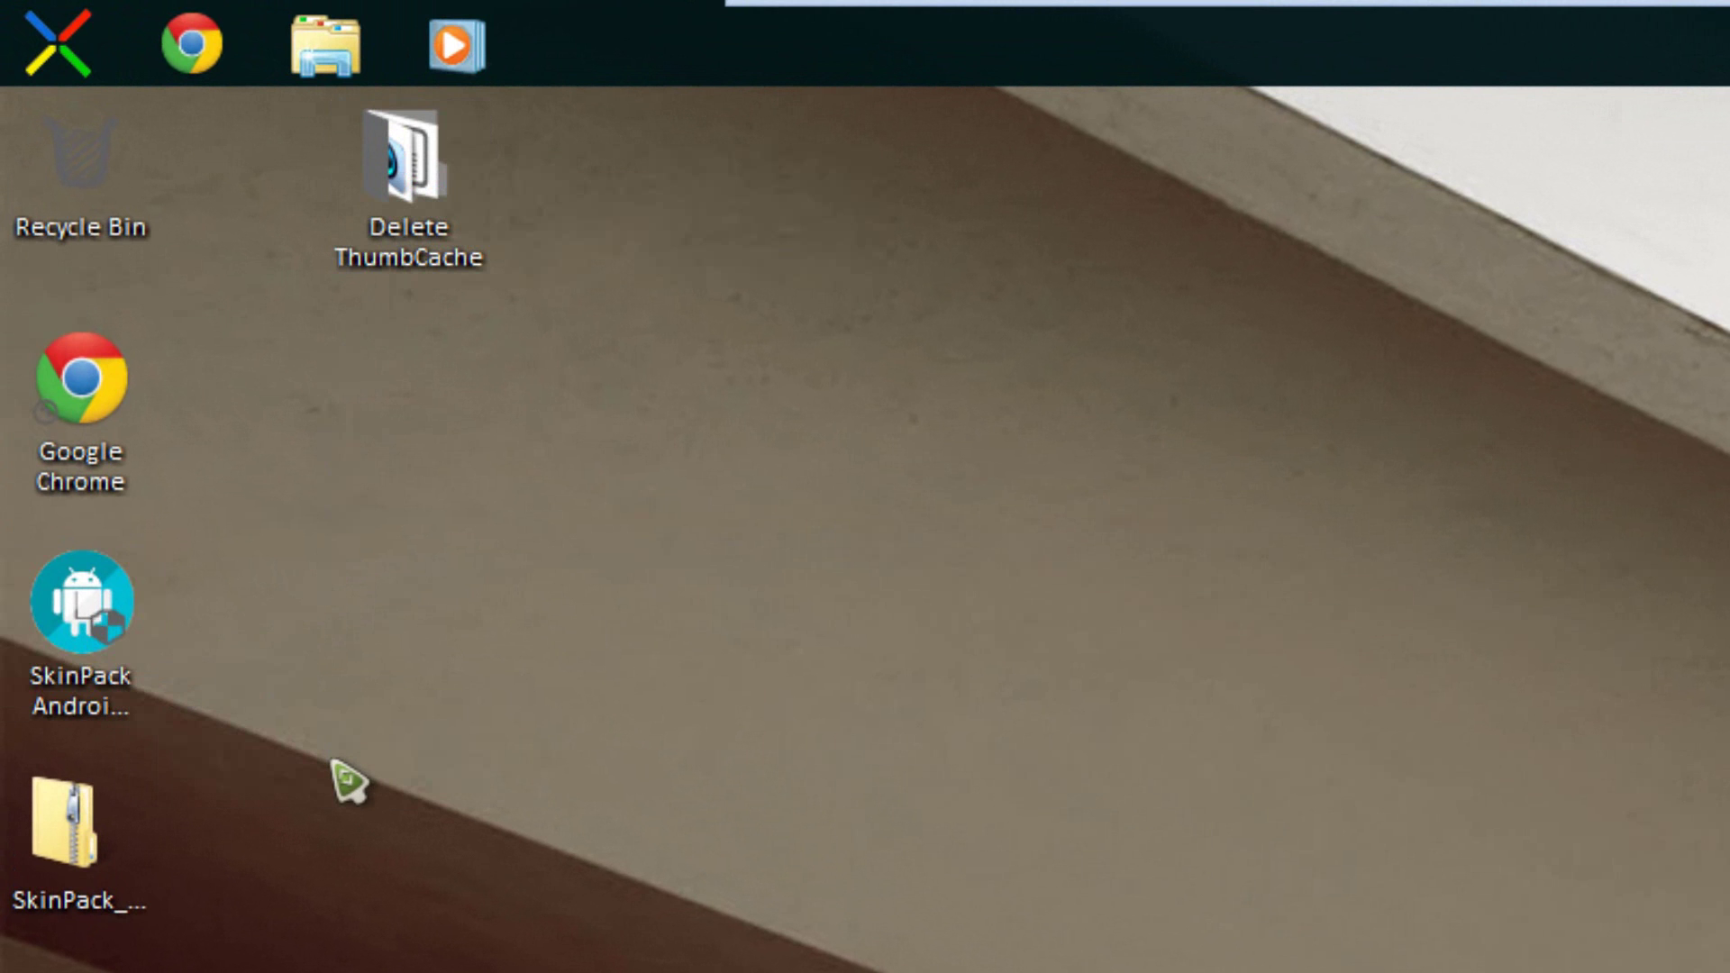
pyautogui.moveTo(99, 232)
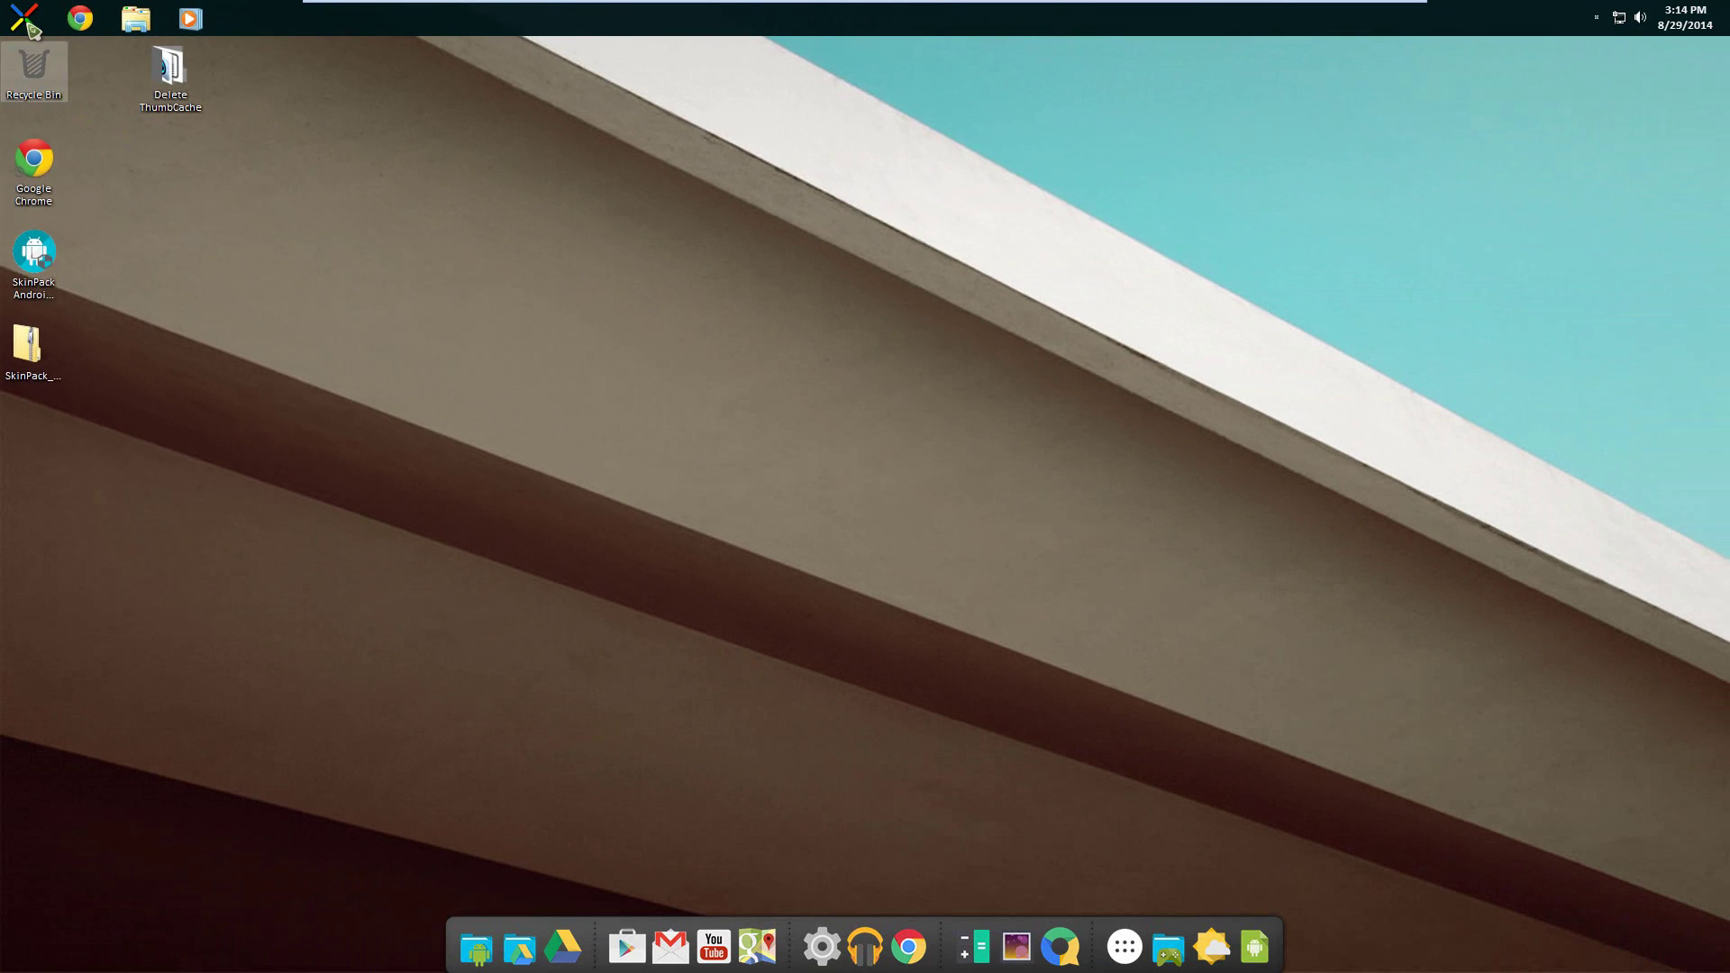
# Log off from the Start menu, then sign back in at the Android L logon screen
pyautogui.click(54, 40)
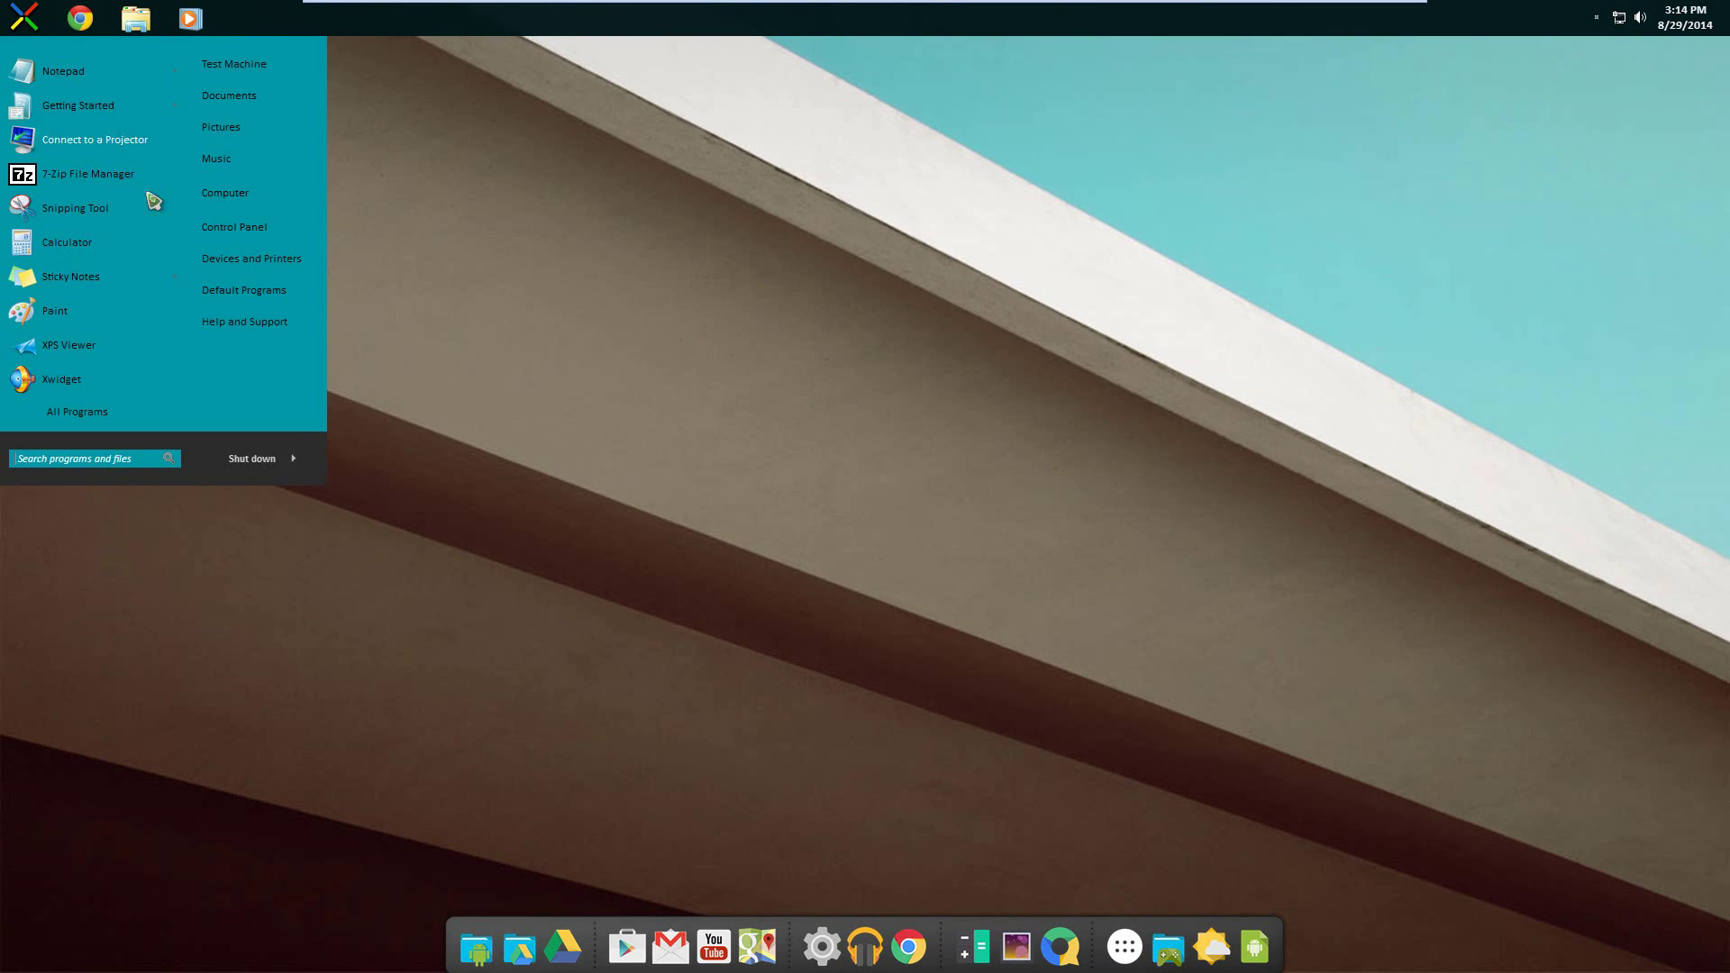
pyautogui.click(302, 466)
pyautogui.click(335, 478)
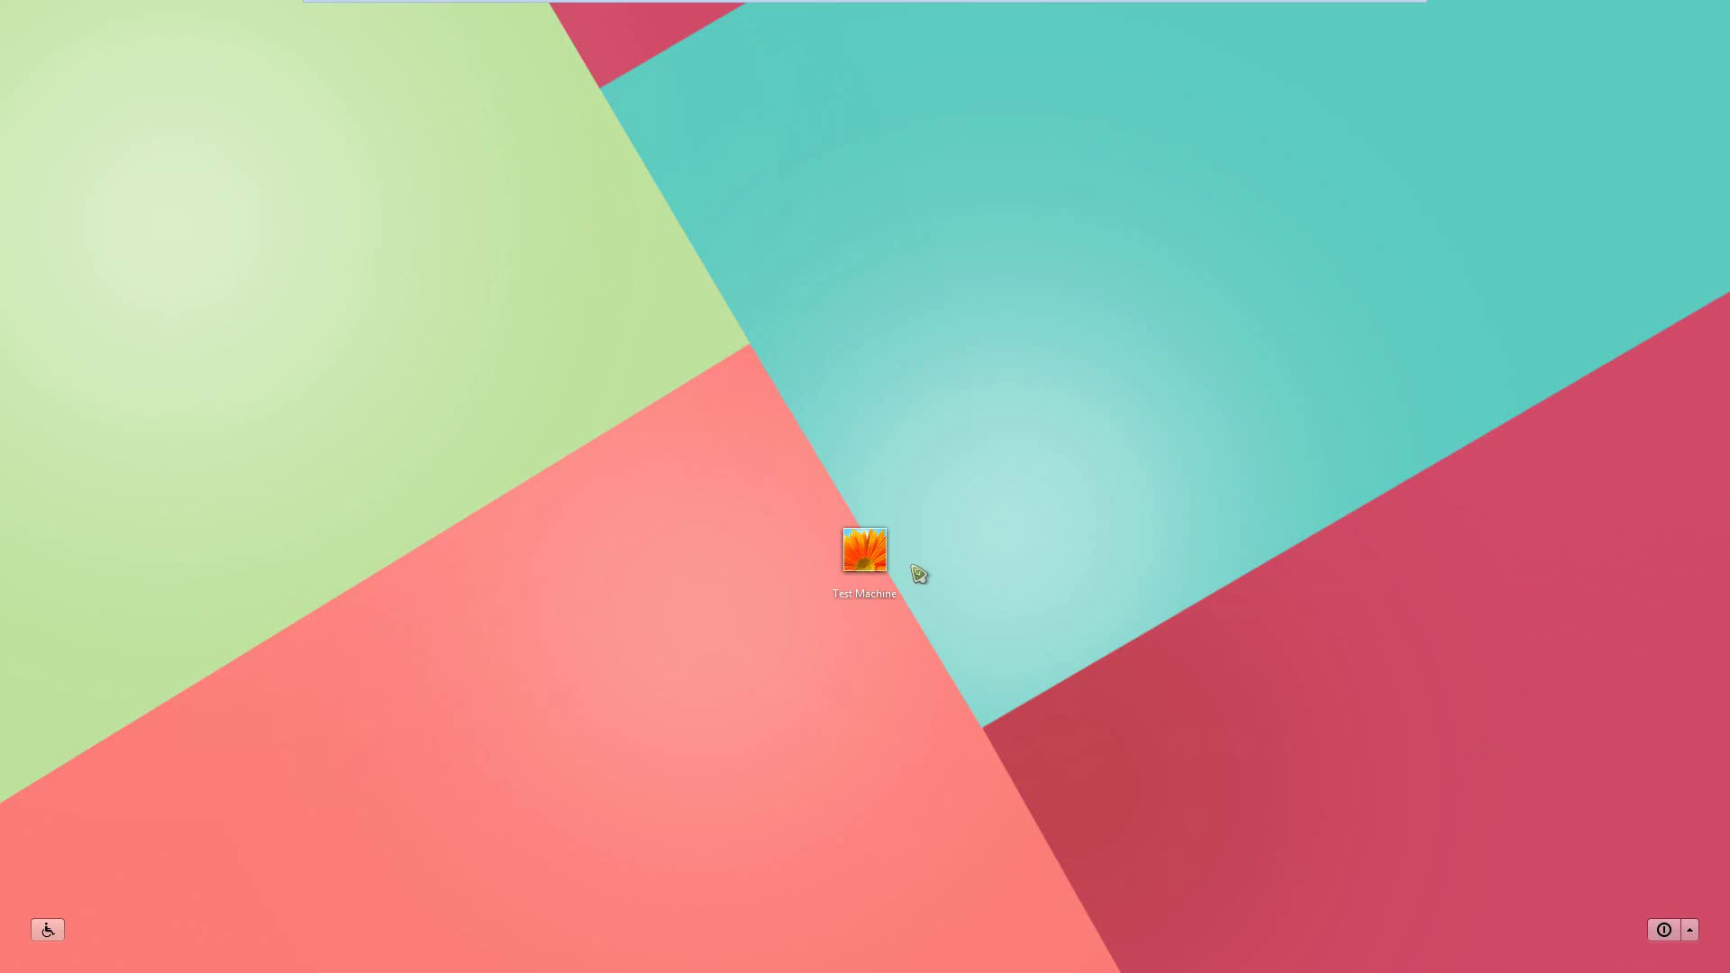
pyautogui.click(878, 559)
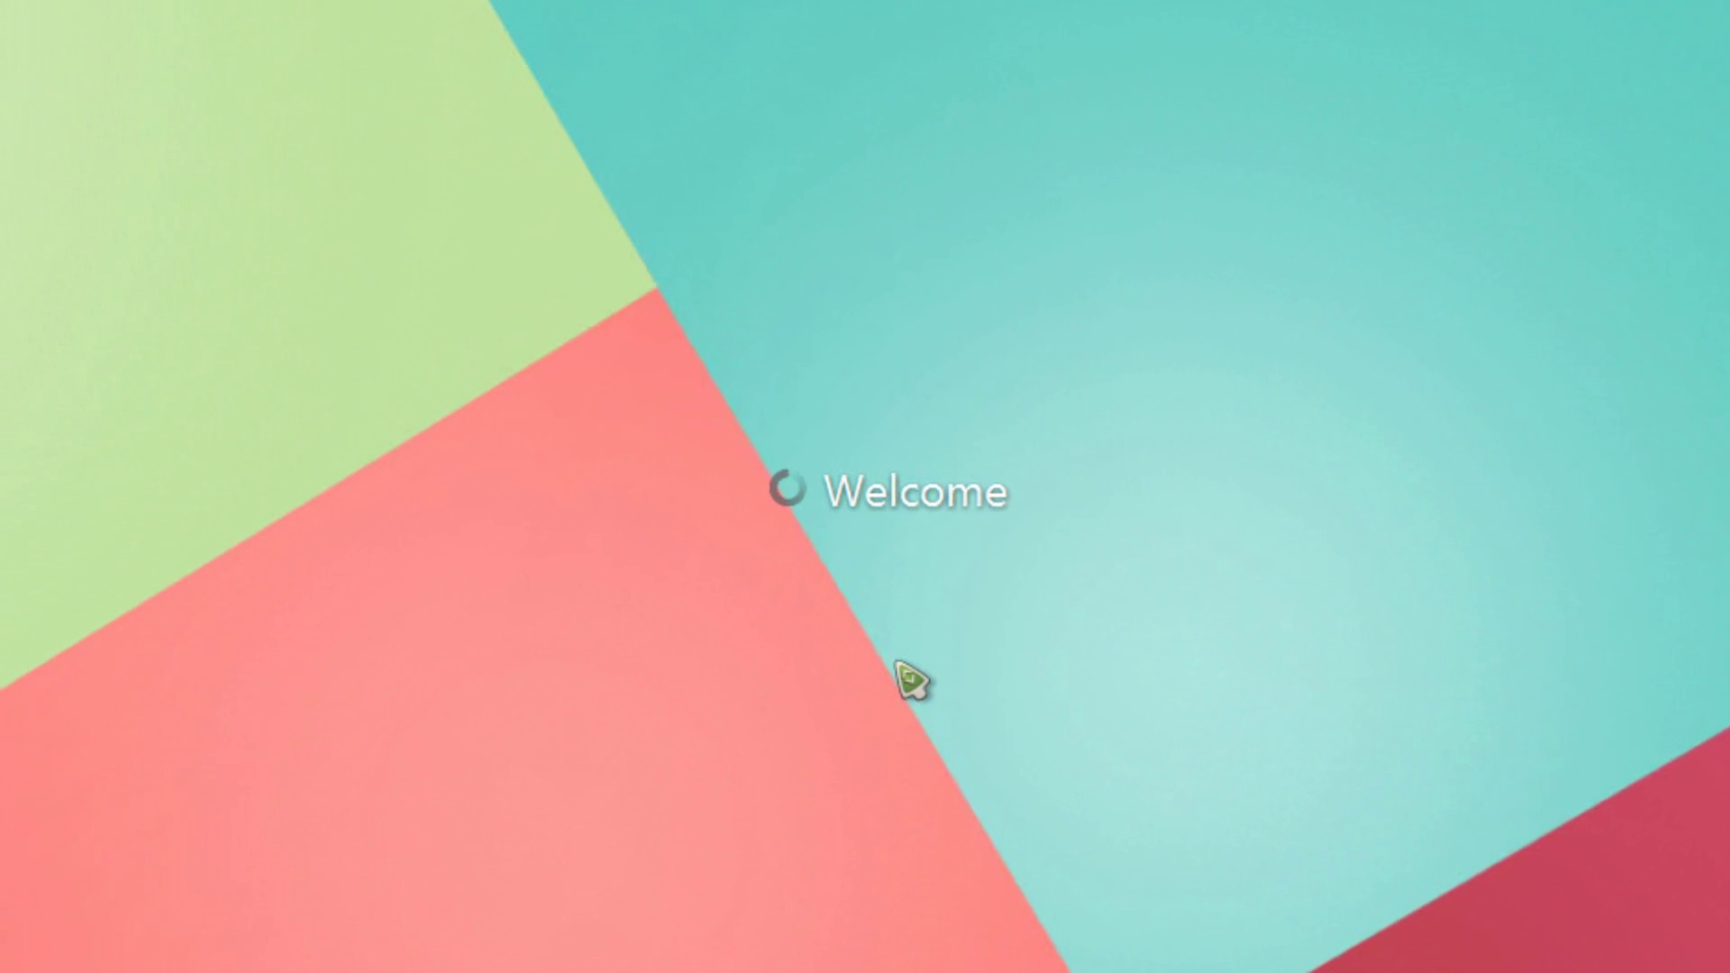